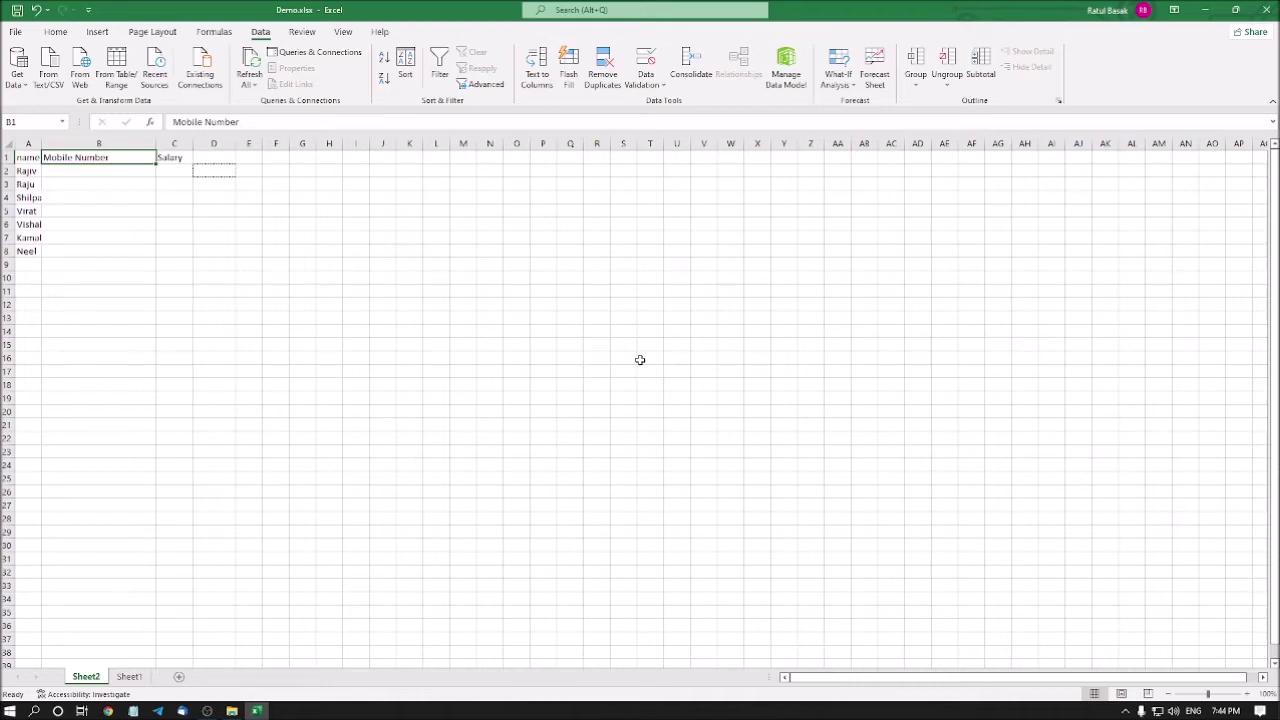
# - Examine the name list in column A and the Mobile Number and Salary column headers on Sheet2
pyautogui.press('Left')
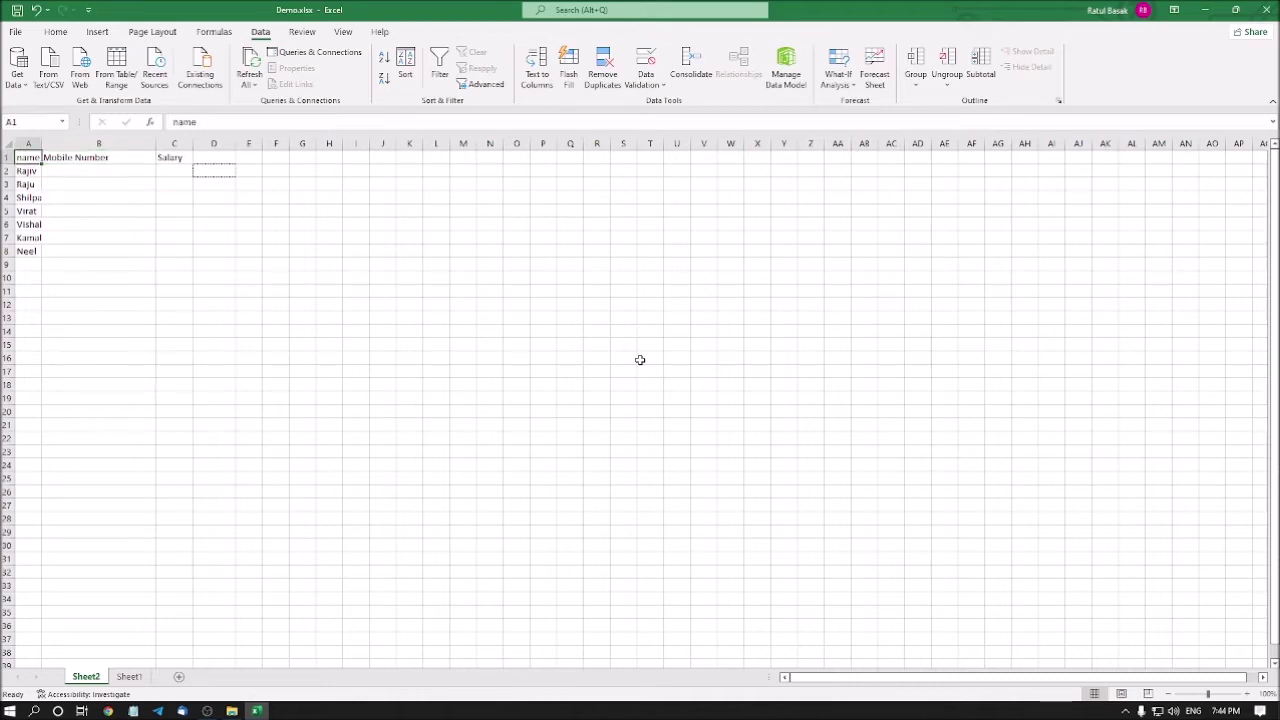
pyautogui.press('Down')
pyautogui.press('Down')
pyautogui.press('Down')
pyautogui.press('Down')
pyautogui.press('Down')
pyautogui.hotkey('ctrl', 'Up')
pyautogui.press('Right')
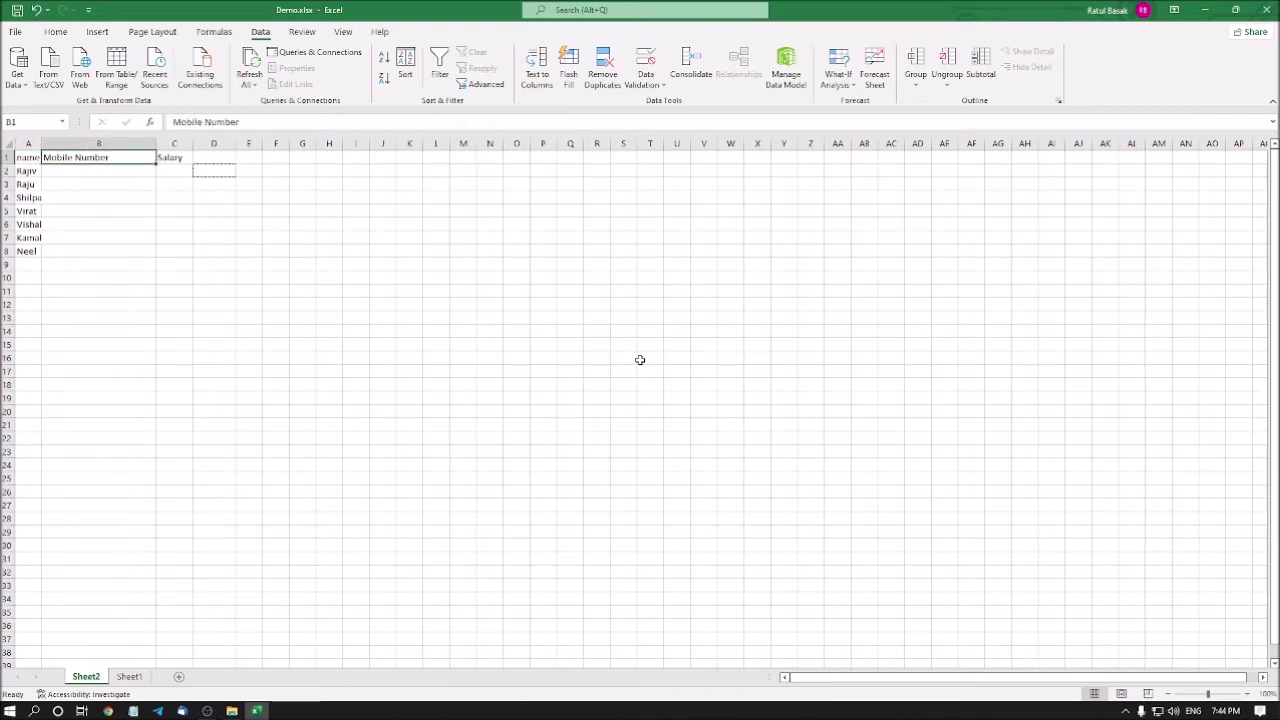
pyautogui.press('Right')
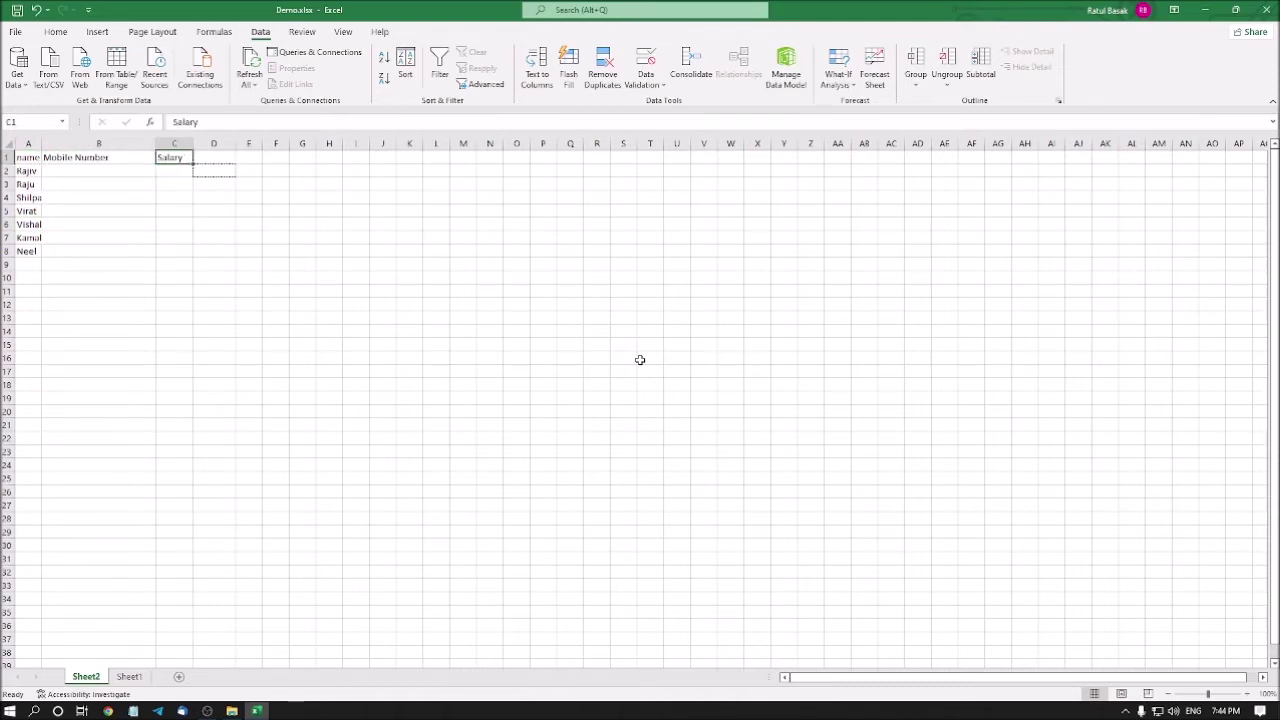
pyautogui.press('Left')
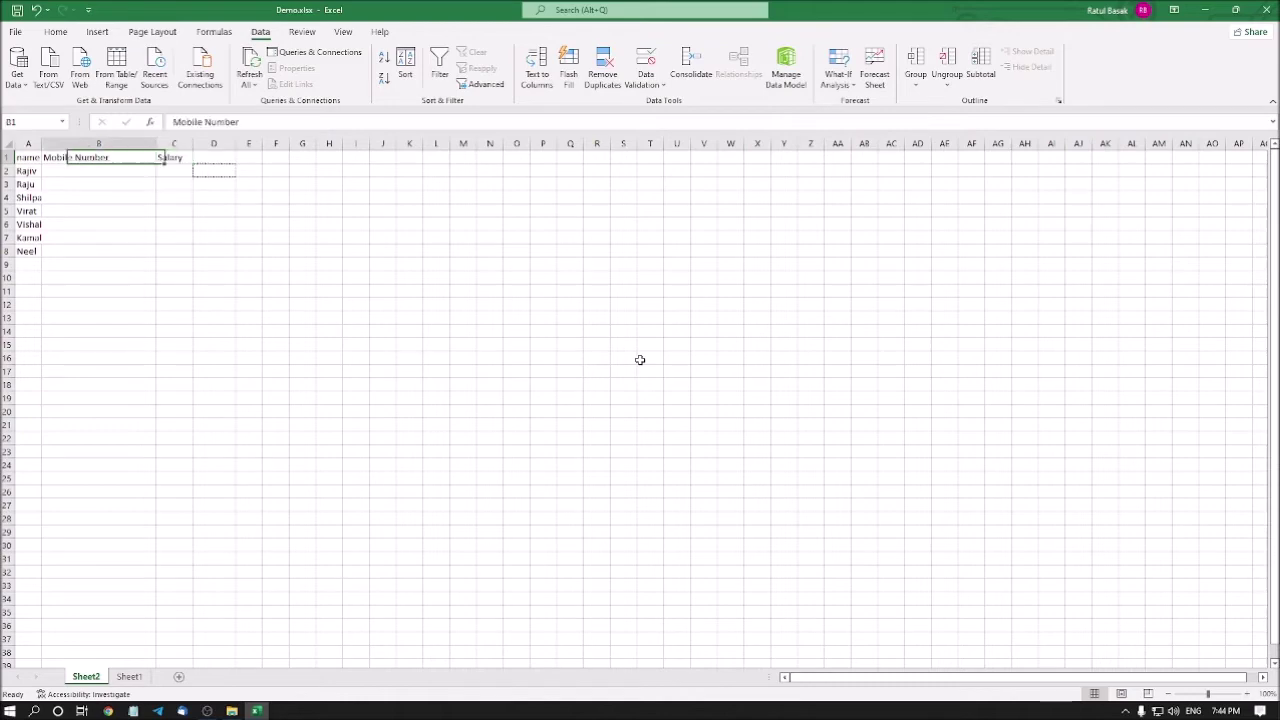
# - Open the Data Validation dialog for cell B2, the first empty cell under Mobile Number
pyautogui.press('Down')
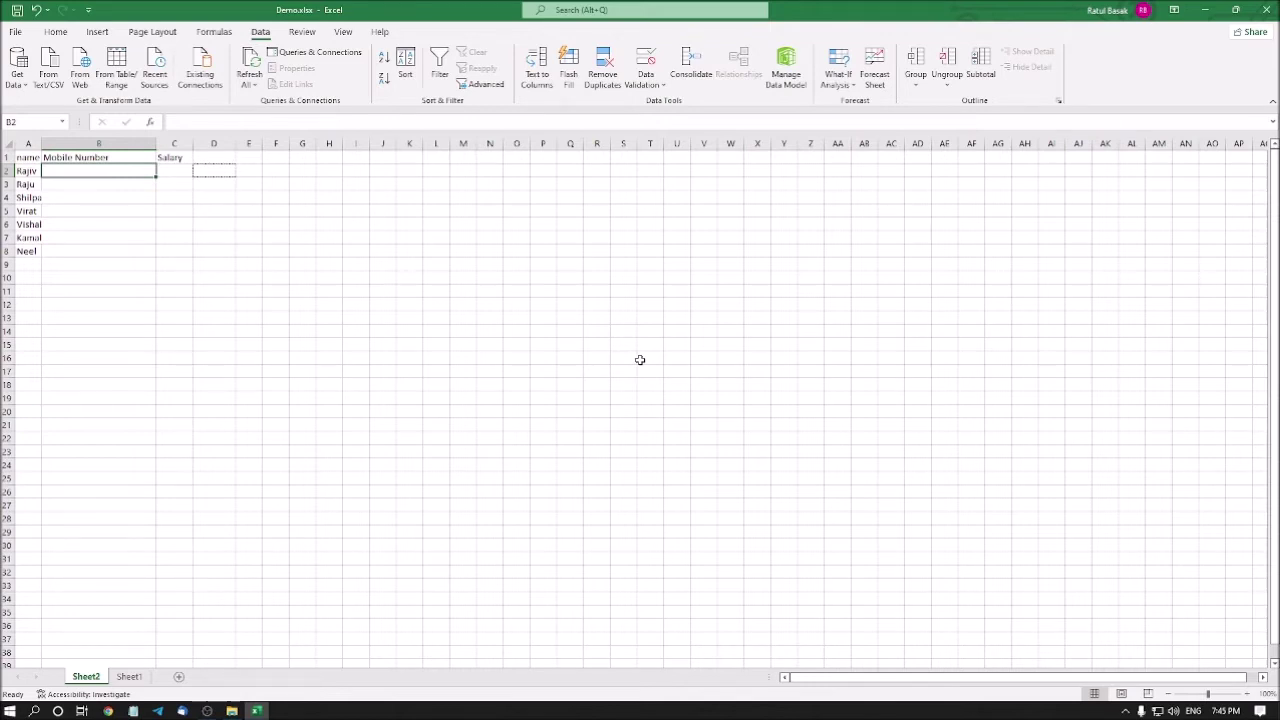
pyautogui.hotkey('alt', 'a')
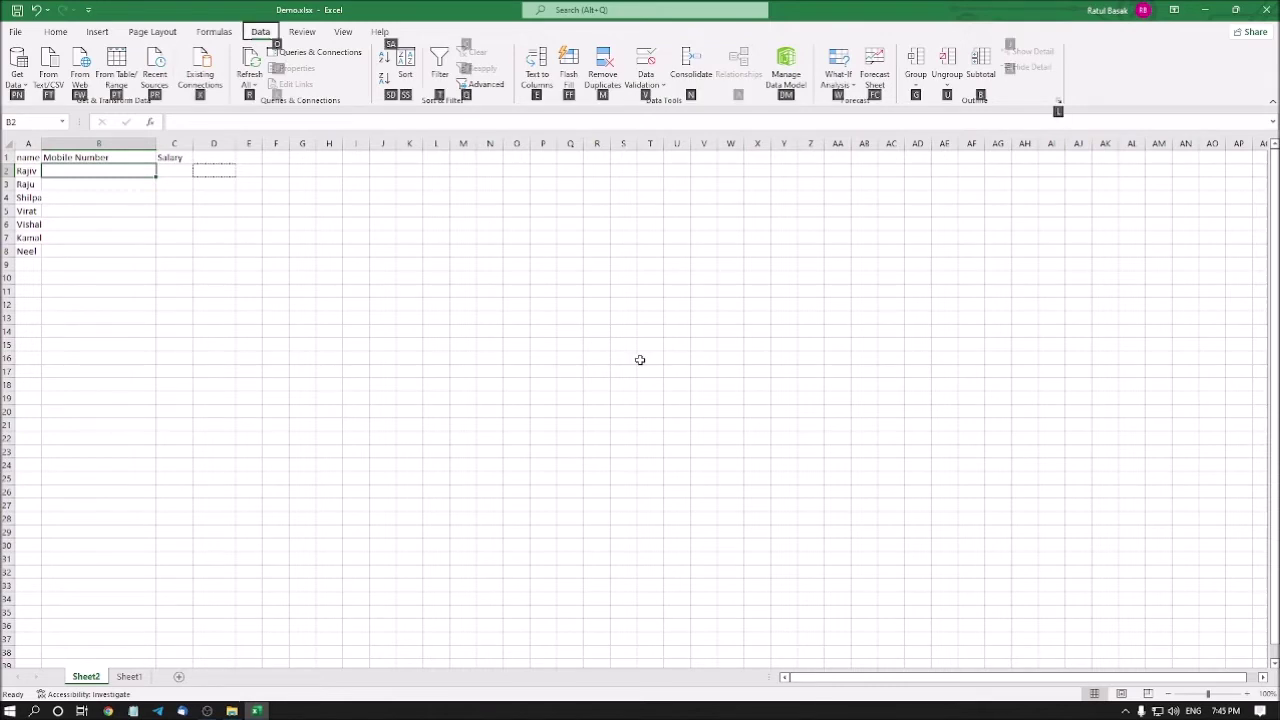
pyautogui.press('p')
pyautogui.press('n')
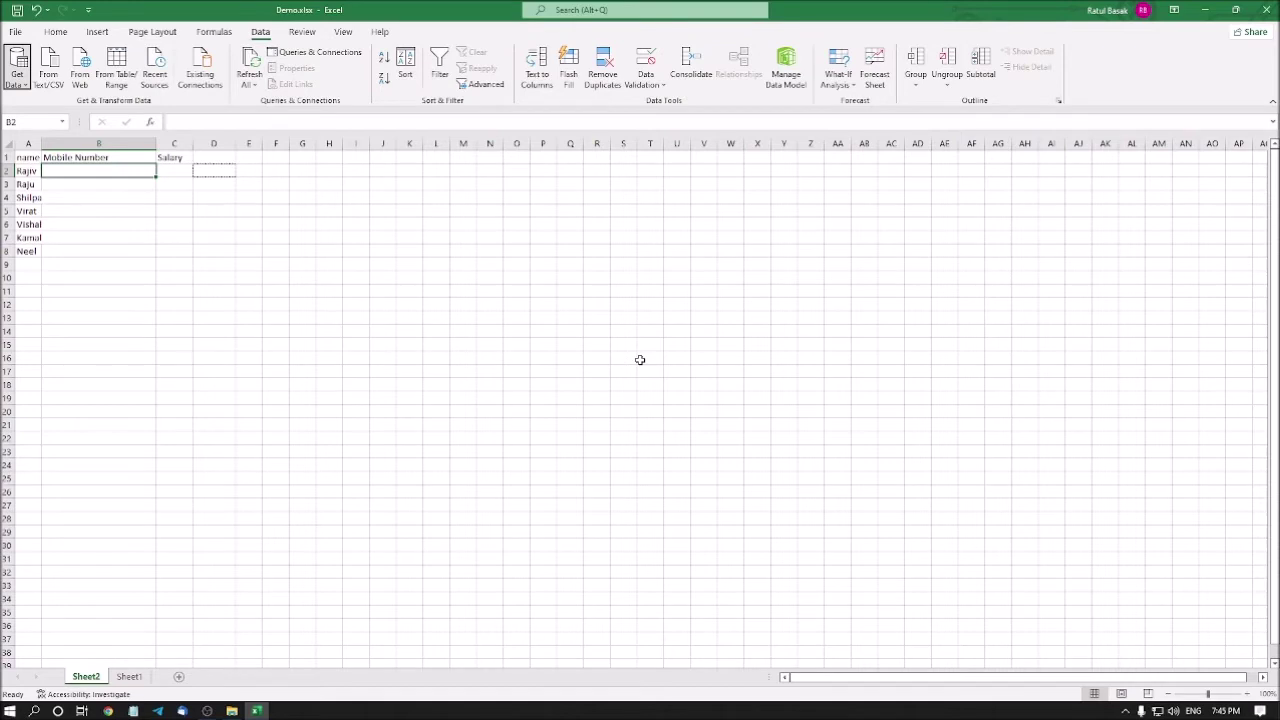
pyautogui.press('Right')
pyautogui.press('Right')
pyautogui.press('Right')
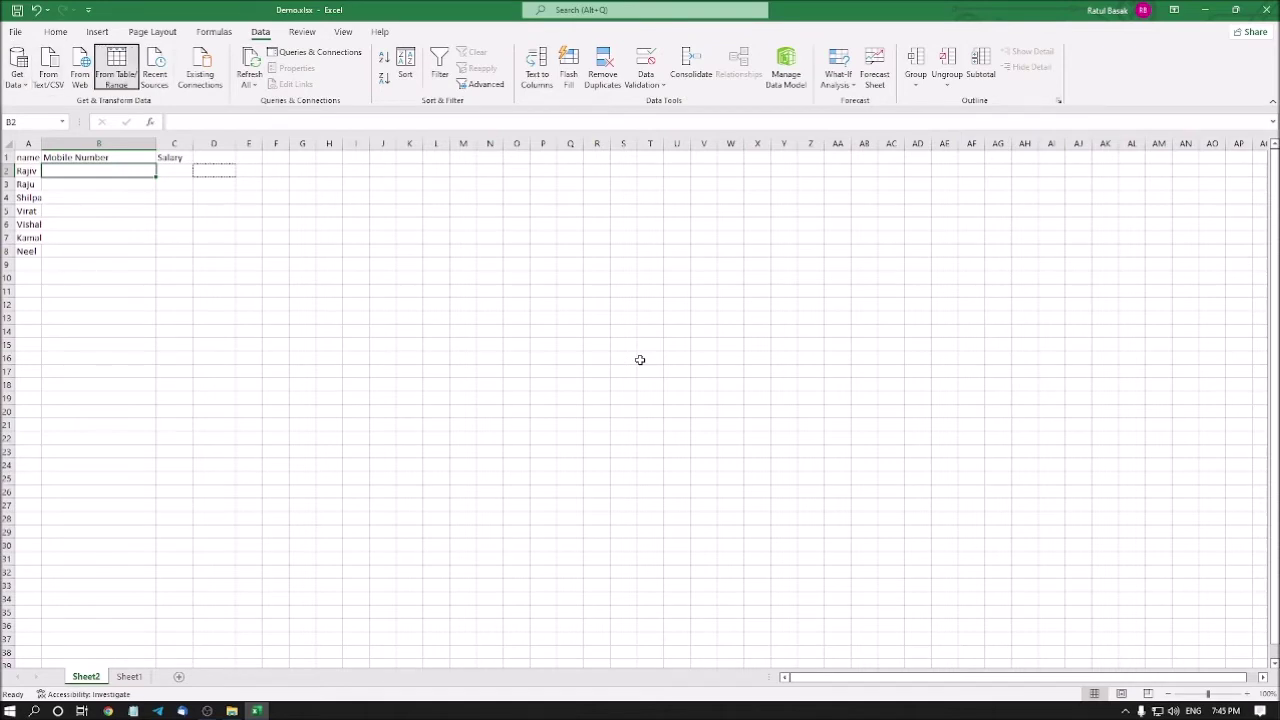
pyautogui.press('Right')
pyautogui.press('Right')
pyautogui.press('Right')
pyautogui.press('Right')
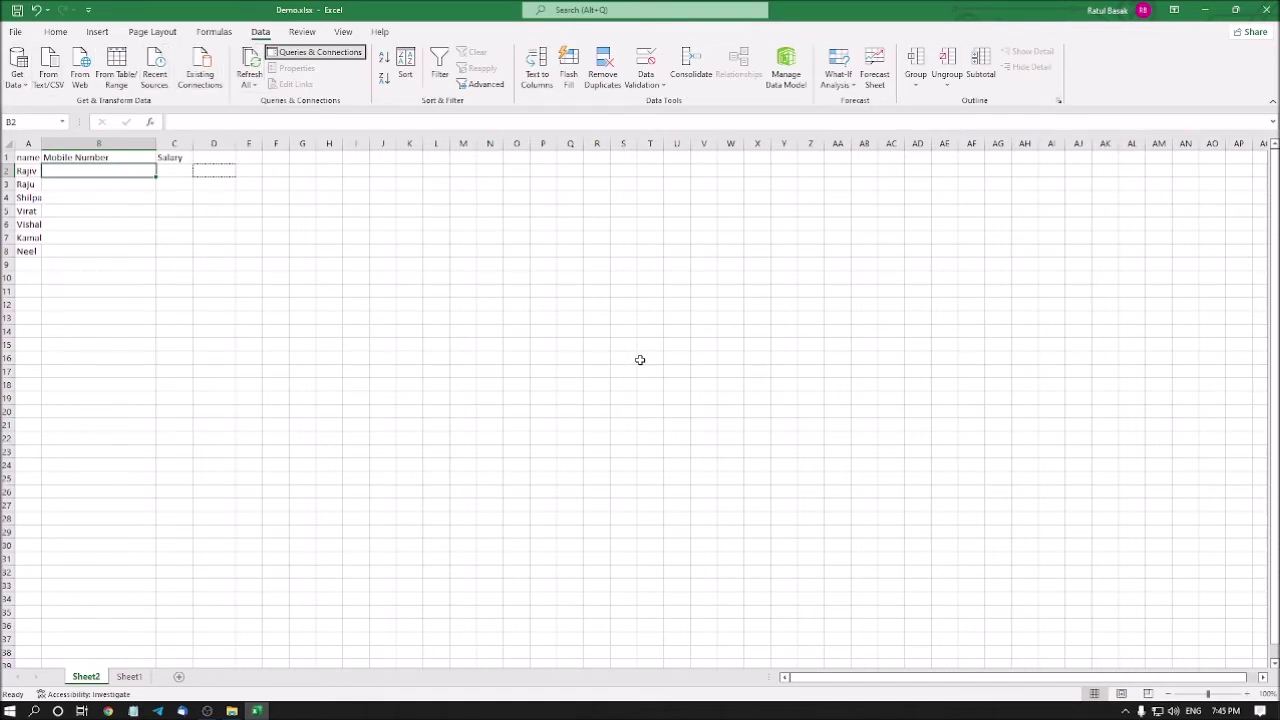
pyautogui.press('Right')
pyautogui.press('Right')
pyautogui.press('Right')
pyautogui.press('Right')
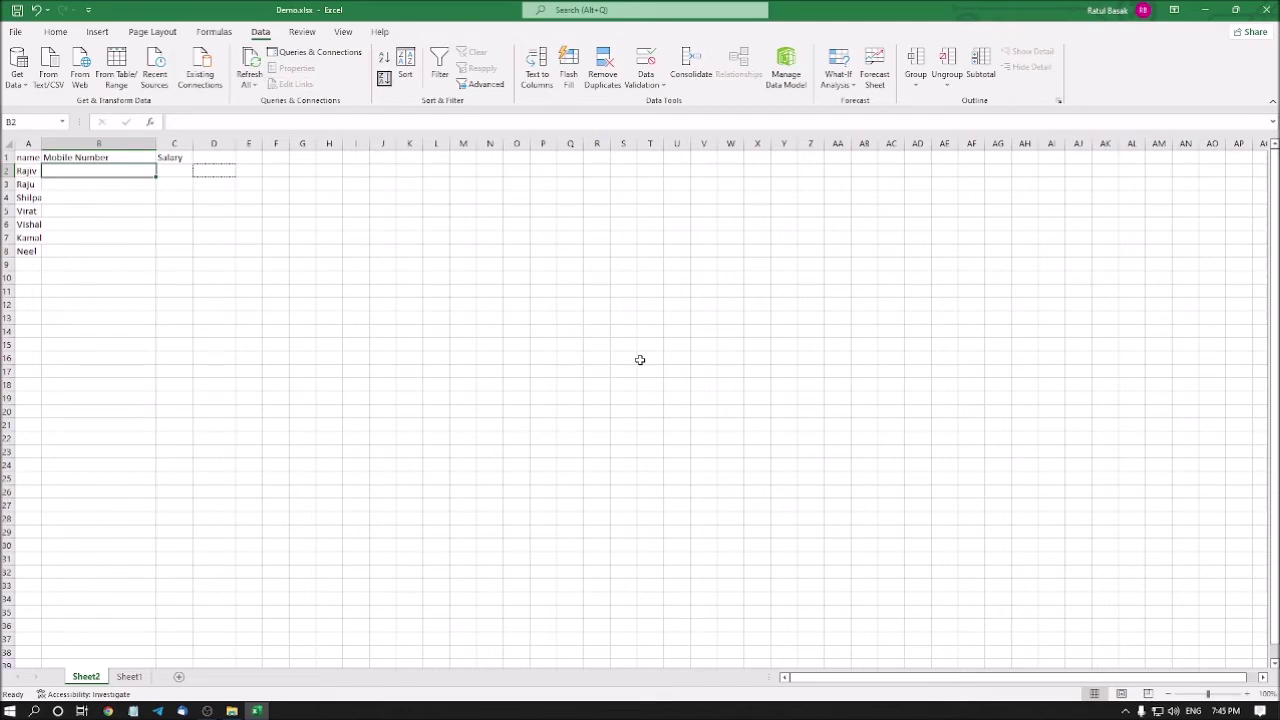
pyautogui.press('Right')
pyautogui.press('Right')
pyautogui.press('Right')
pyautogui.press('Right')
pyautogui.press('Right')
pyautogui.press('Right')
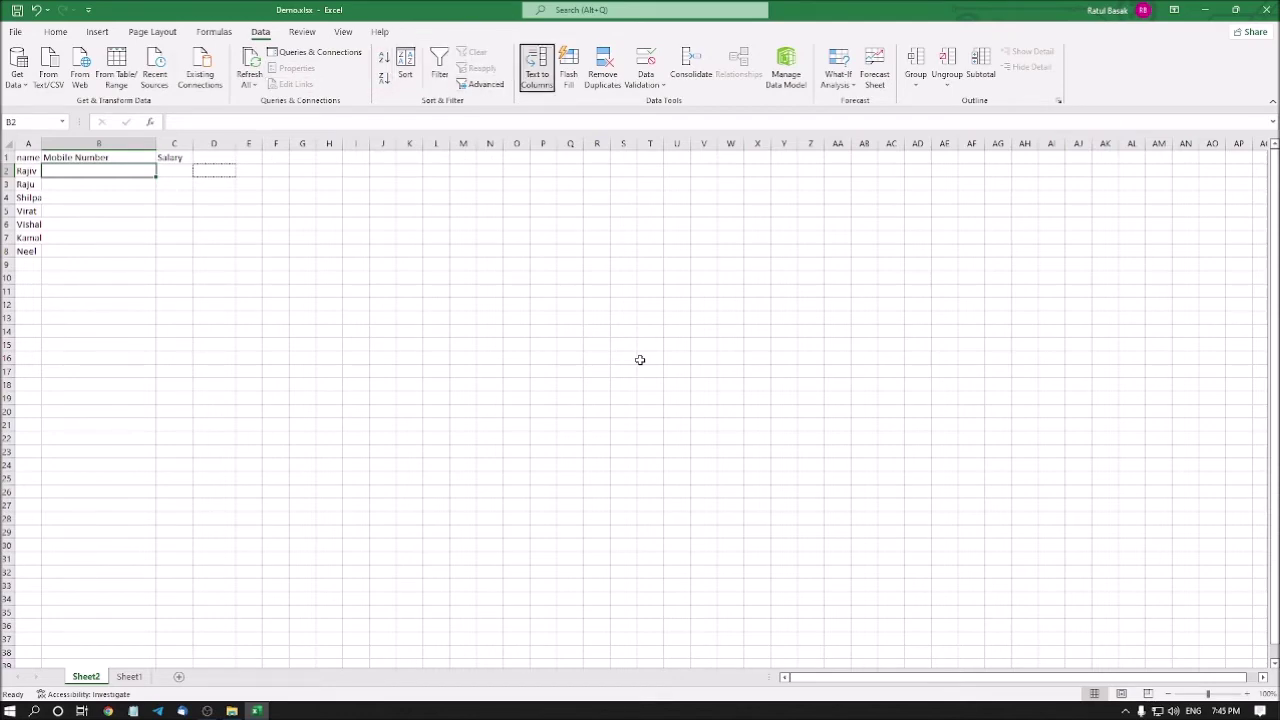
pyautogui.press('Right')
pyautogui.press('Right')
pyautogui.press('Right')
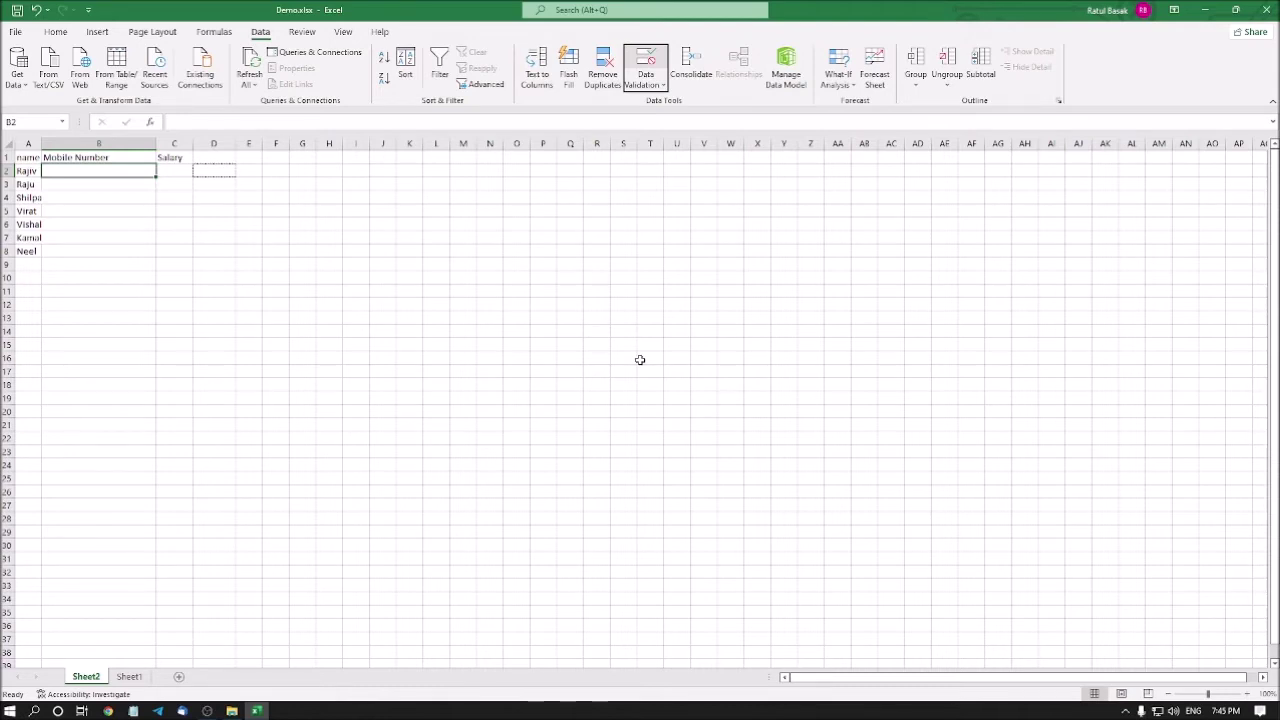
pyautogui.press('Return')
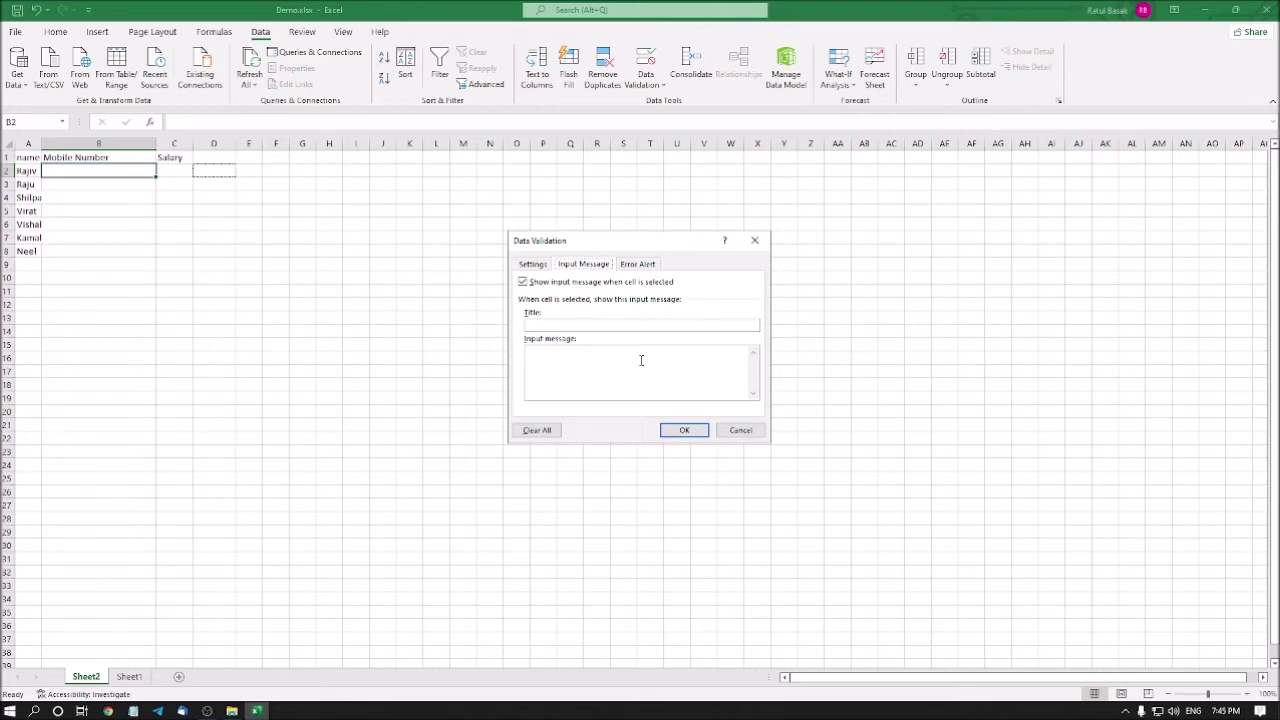
# - Set the validation criteria of cell B2 to allow only whole numbers
pyautogui.hotkey('ctrl', 'shift', 'Tab')
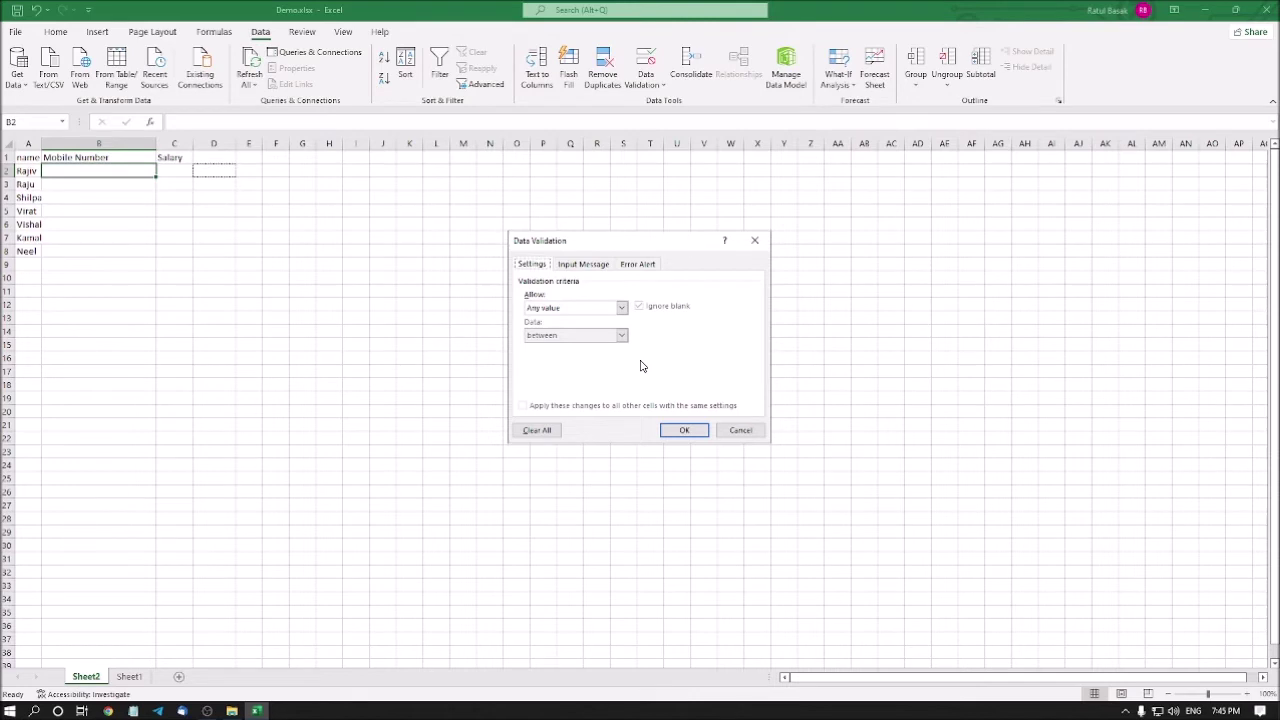
pyautogui.press('Tab')
pyautogui.hotkey('alt', 'Down')
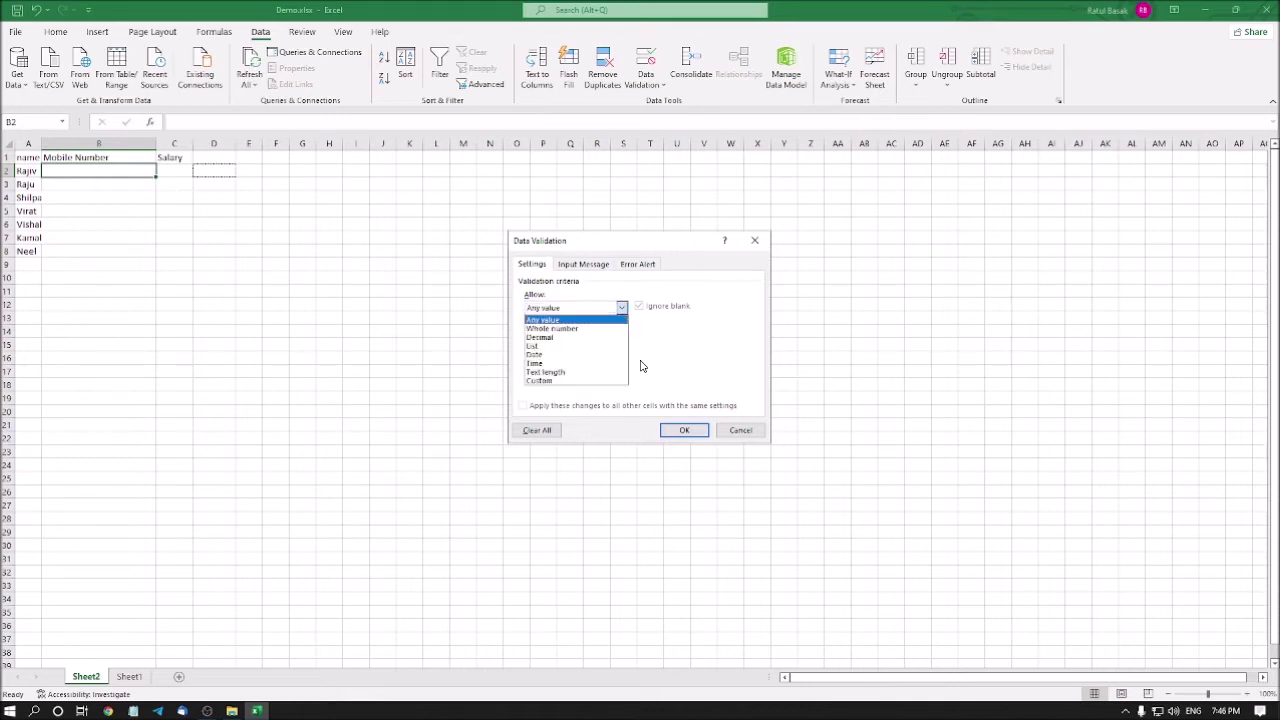
pyautogui.press('Down')
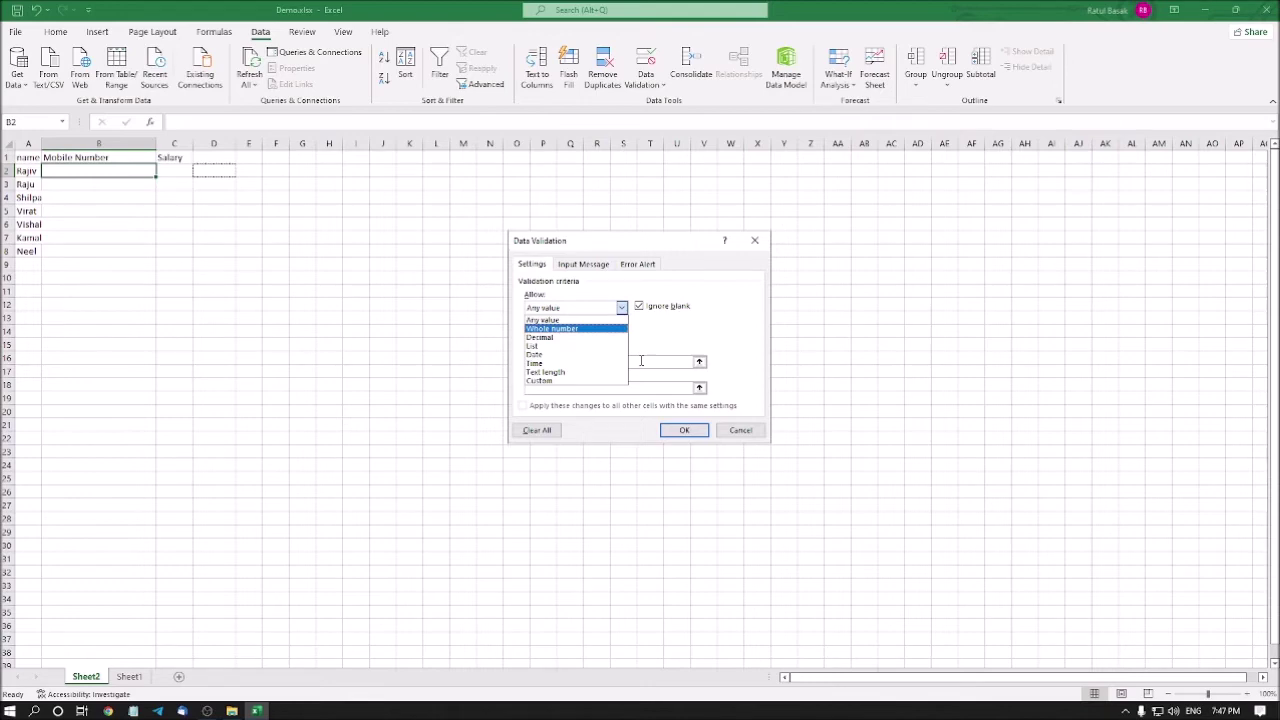
pyautogui.press('Return')
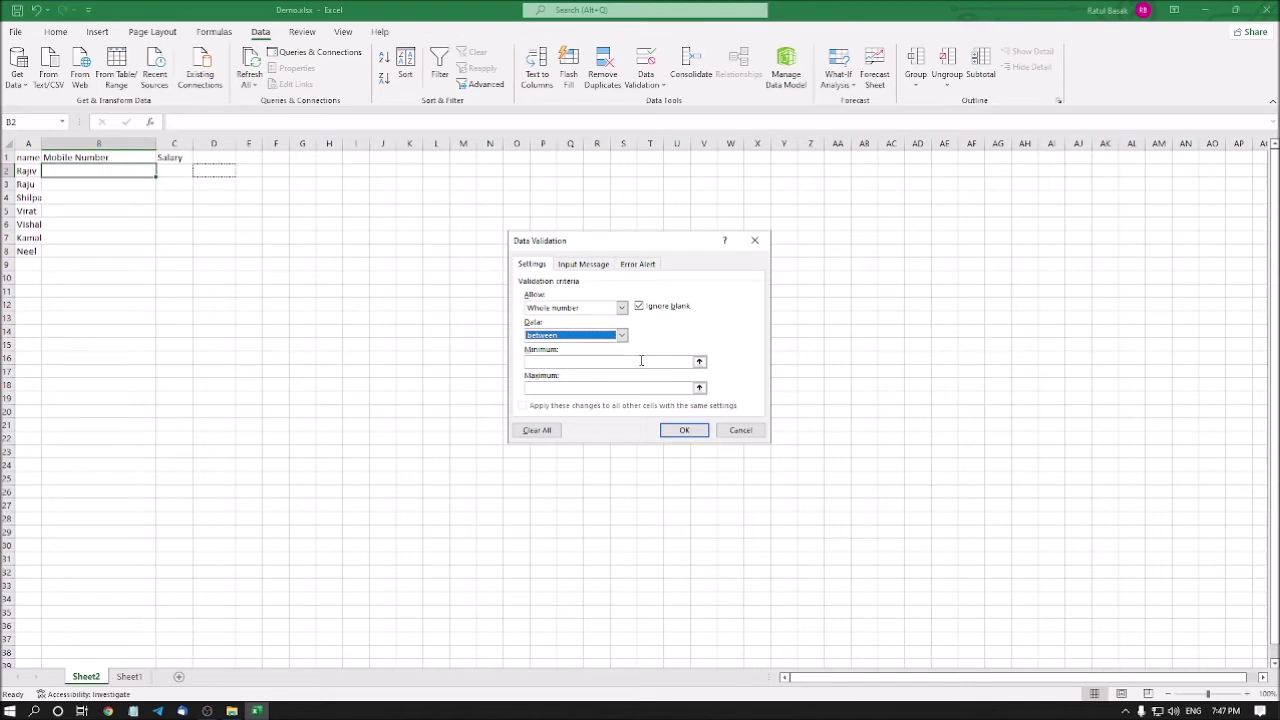
# - Examine each comparison condition offered for the whole number rule, from between to less than or equal to
pyautogui.hotkey('alt', 'Down')
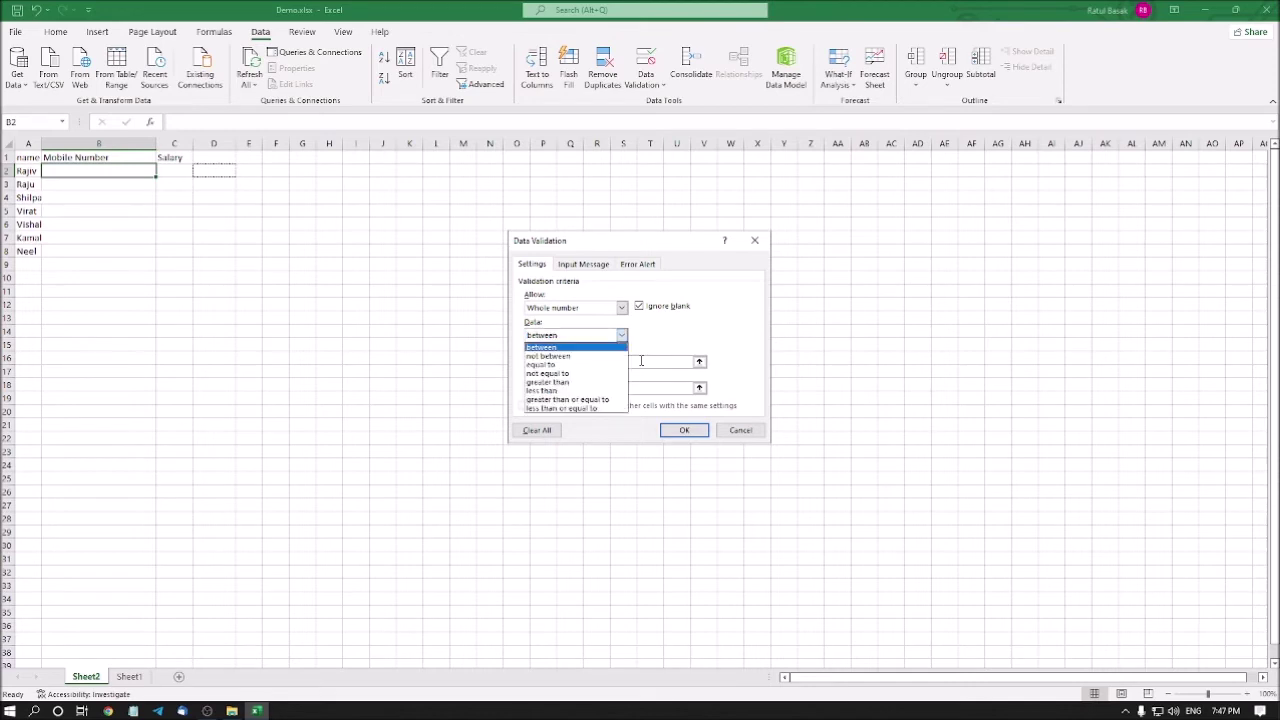
pyautogui.press('Down')
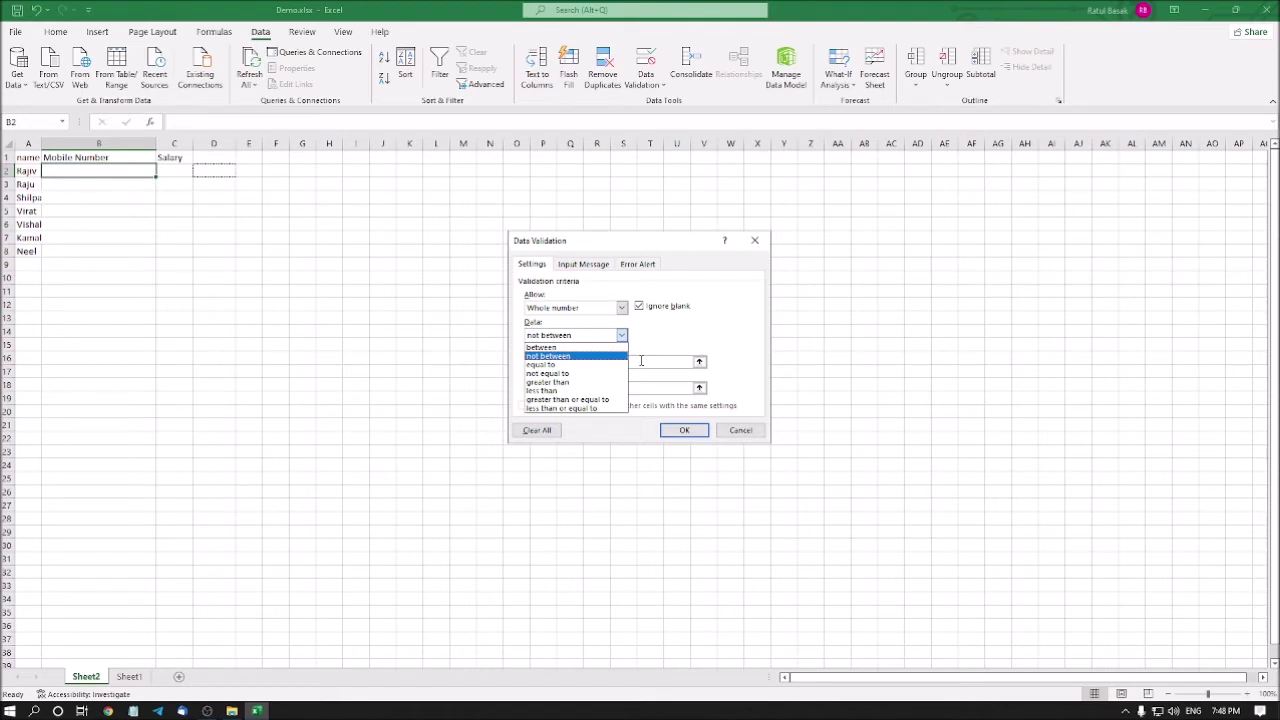
pyautogui.press('Down')
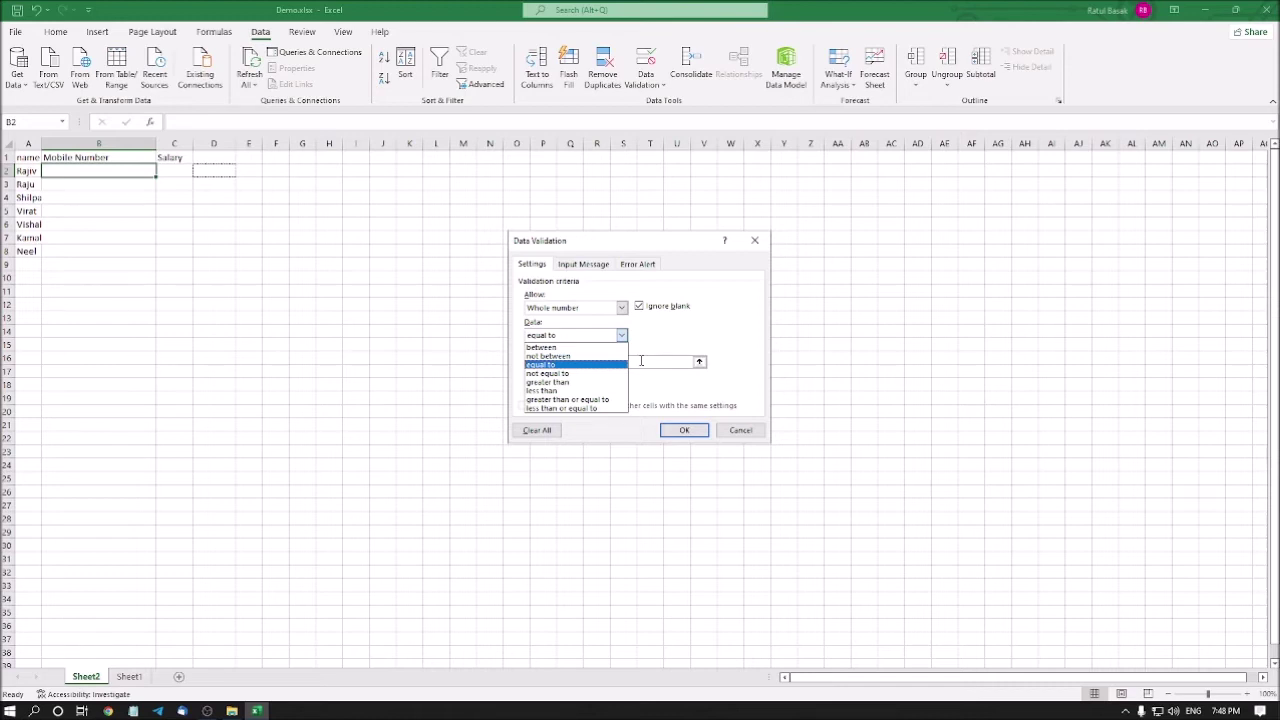
pyautogui.press('Down')
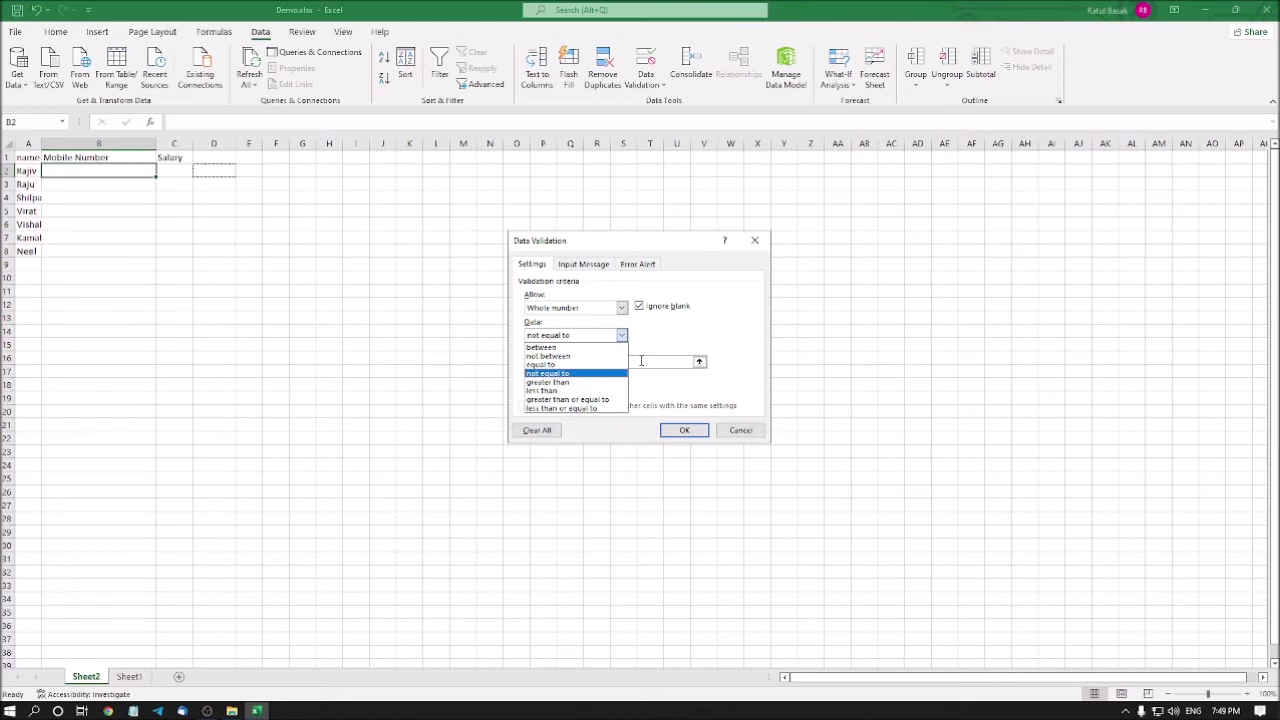
pyautogui.press('Up')
pyautogui.press('Down')
pyautogui.press('Down')
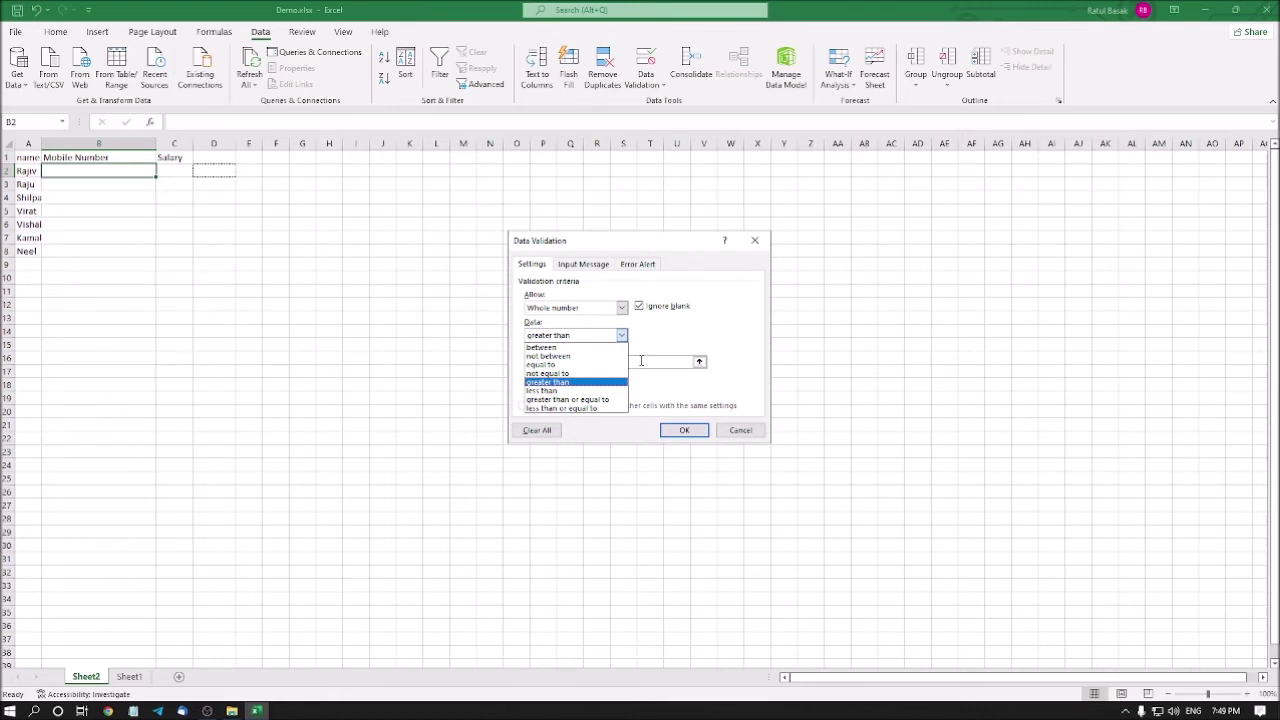
pyautogui.press('Down')
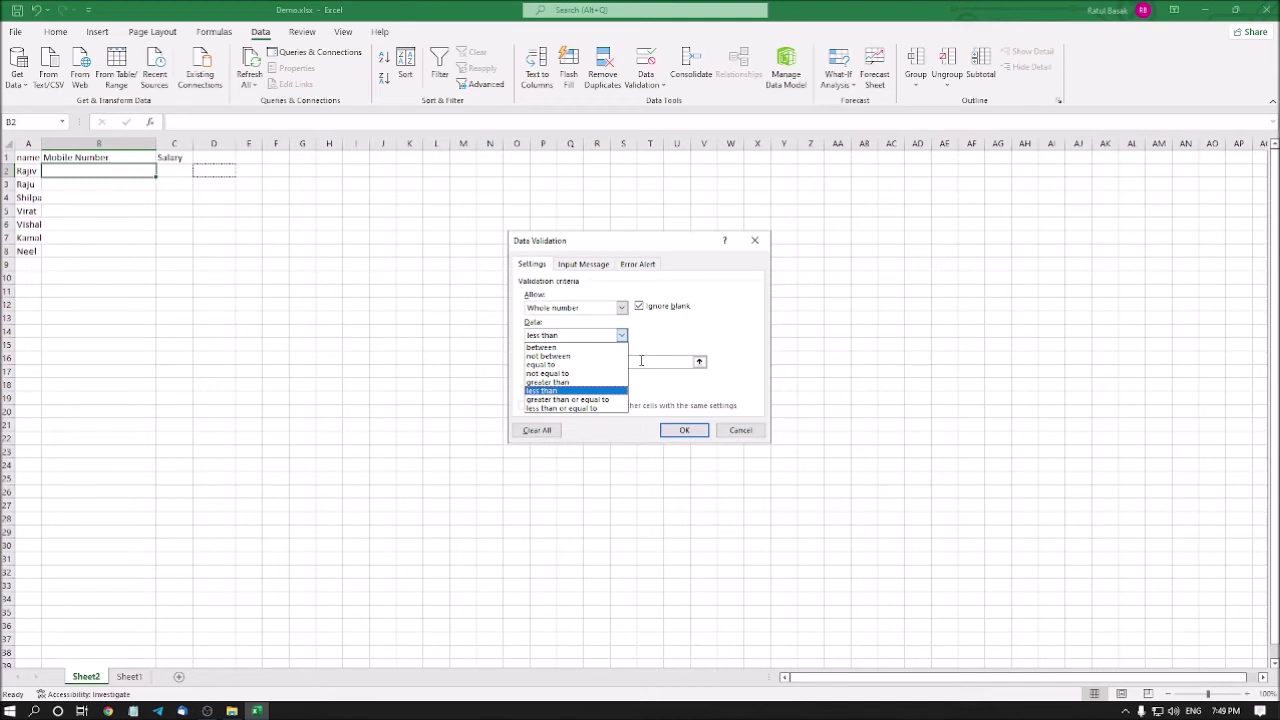
pyautogui.press('Down')
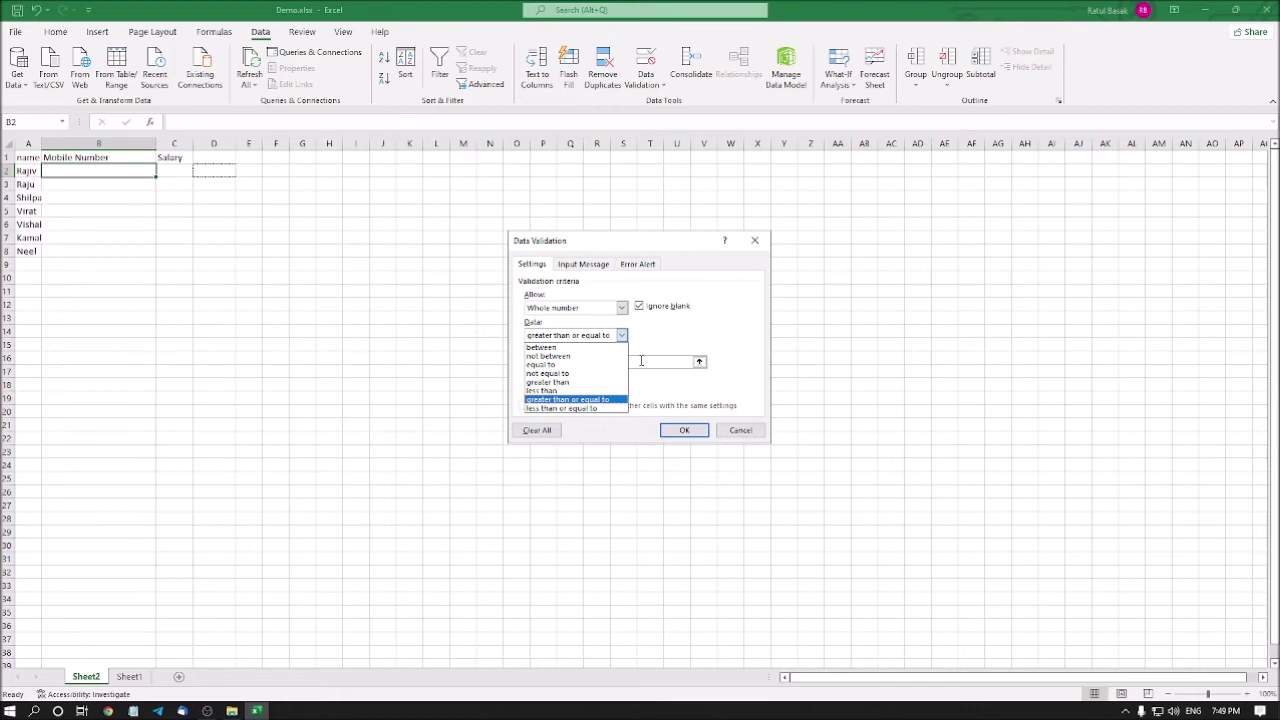
pyautogui.press('Down')
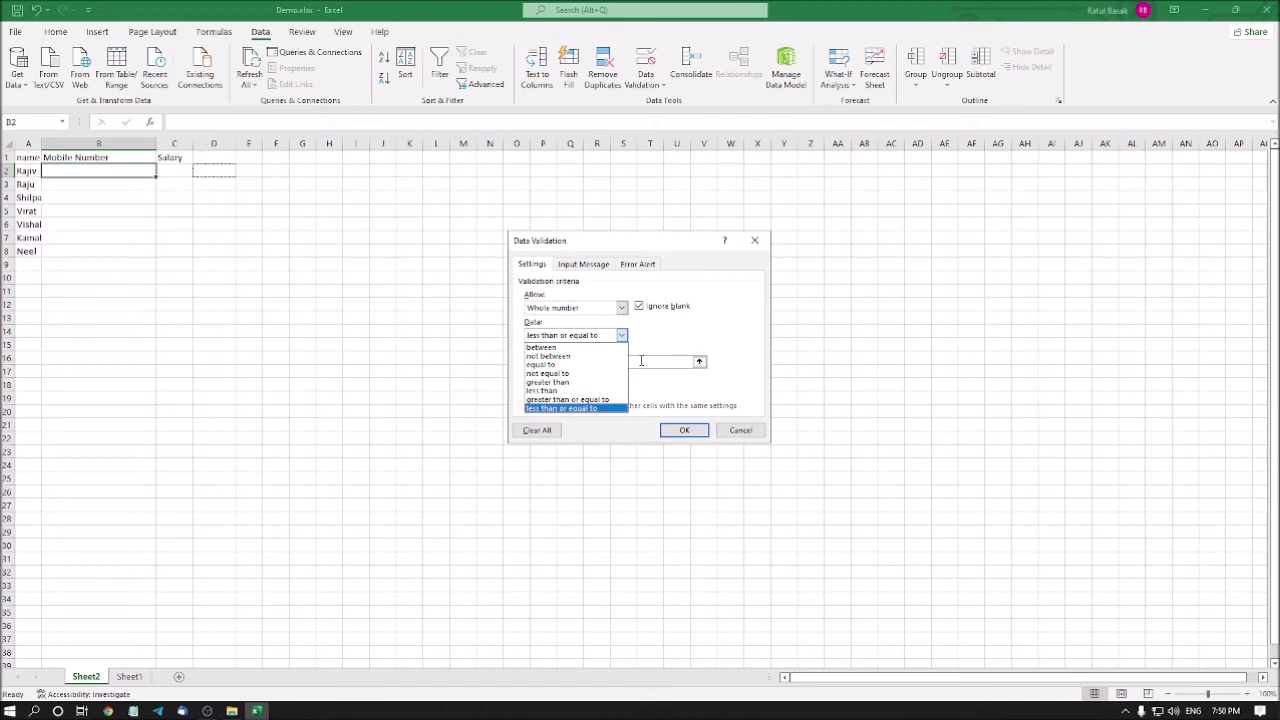
# - Require the whole number to be equal to 10, turn off ignoring blanks, and apply the validation rule
pyautogui.press('Home')
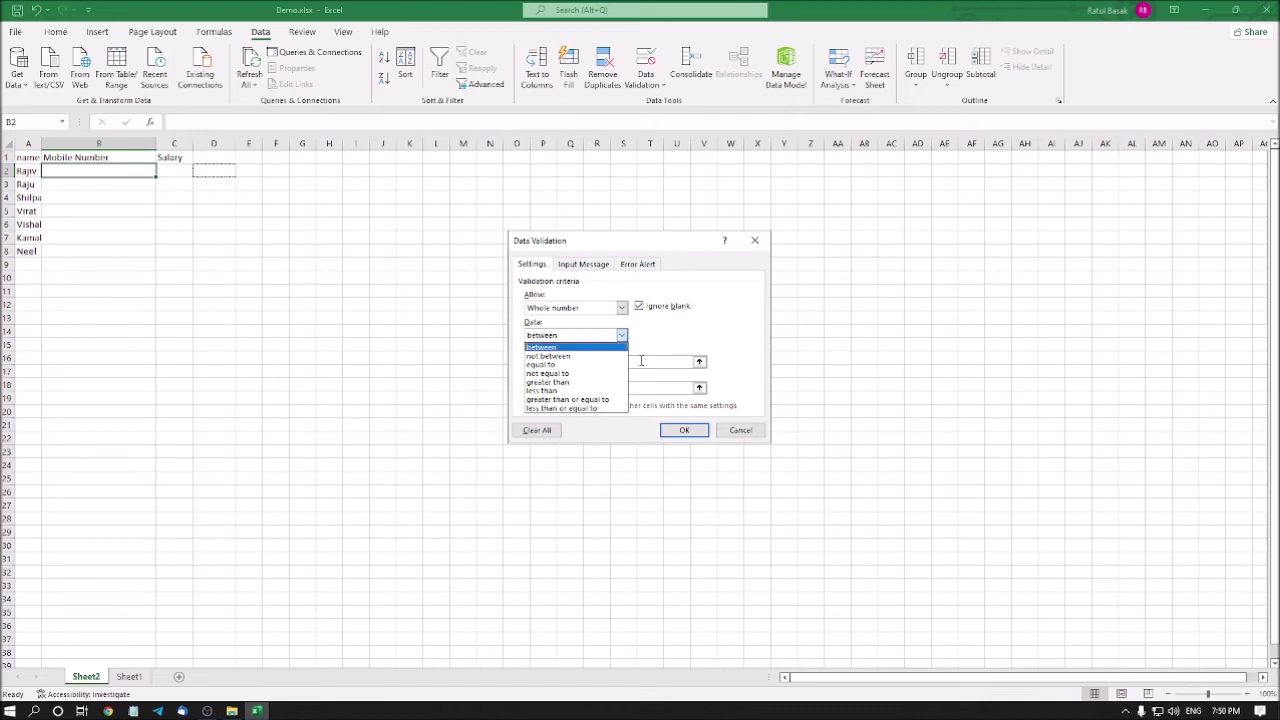
pyautogui.press('Down')
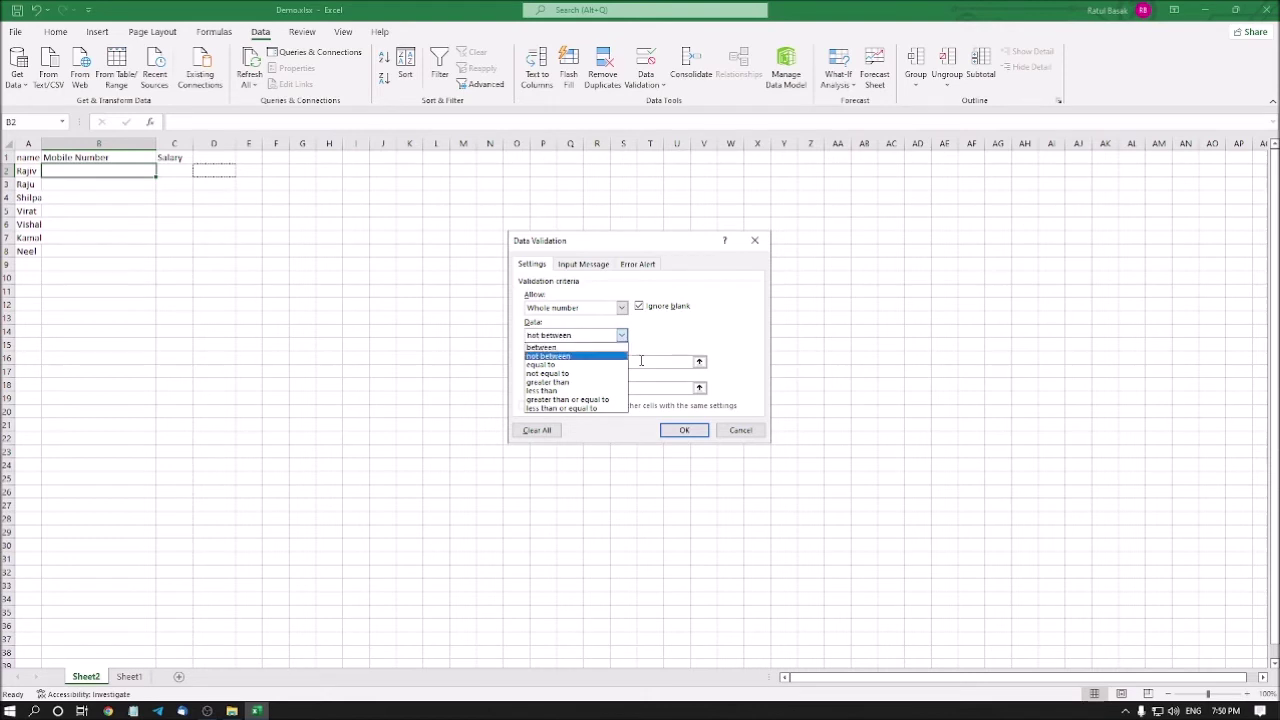
pyautogui.press('Down')
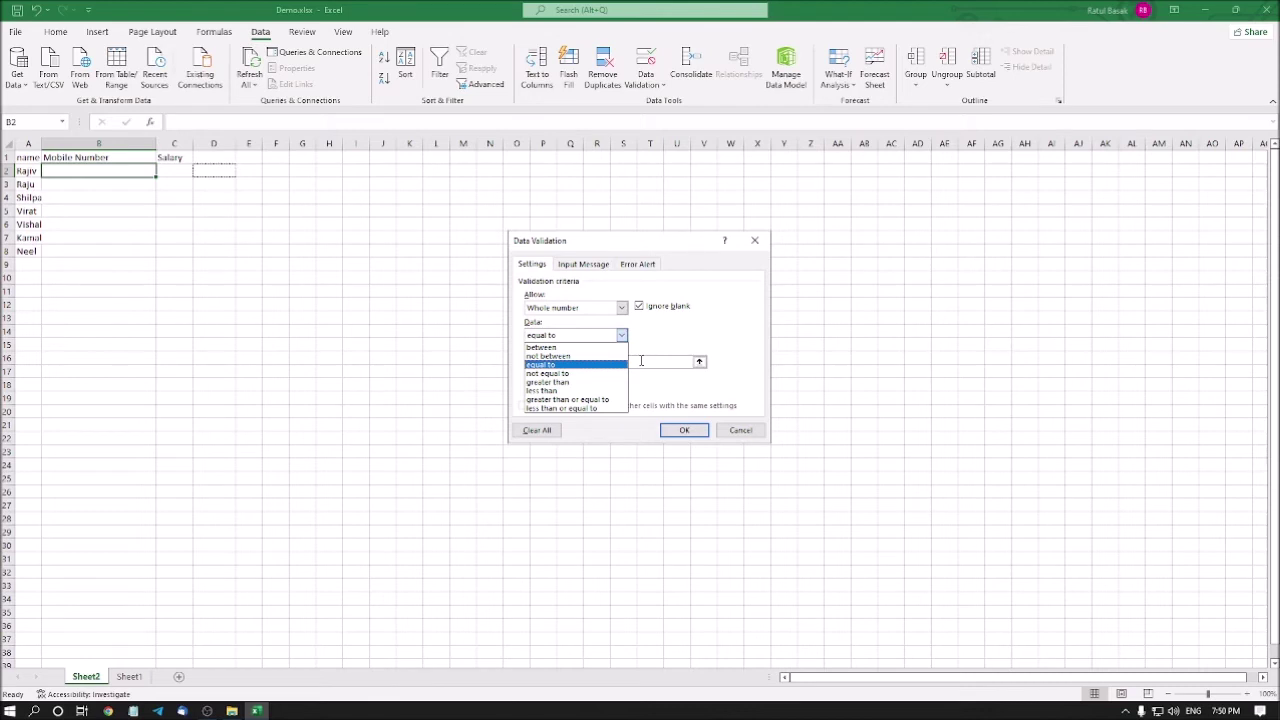
pyautogui.click(641, 360)
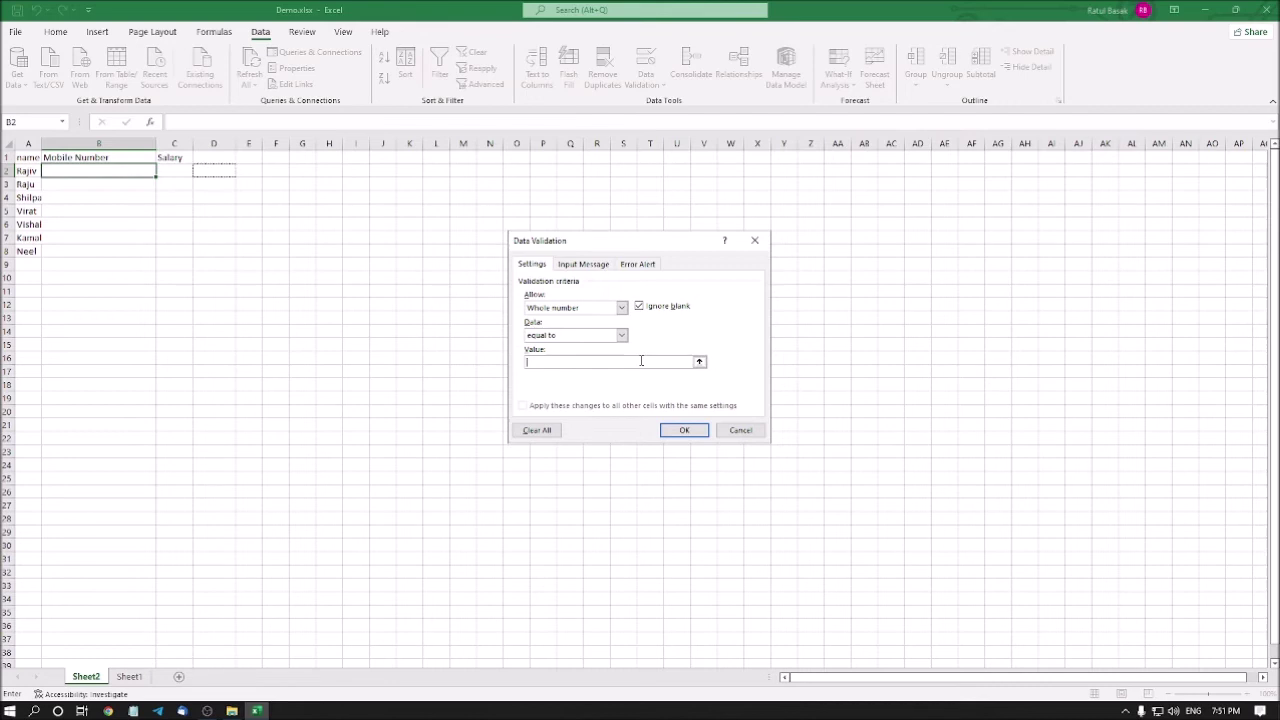
pyautogui.write('10')
pyautogui.press('Tab')
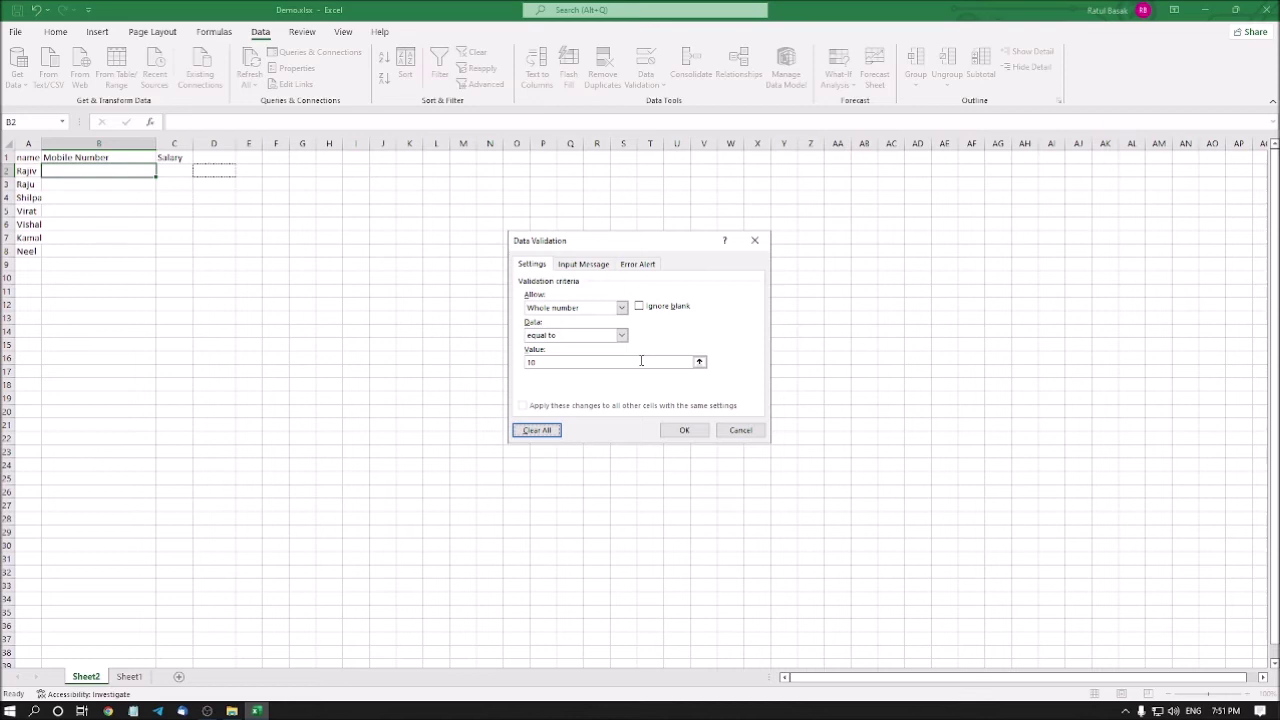
pyautogui.press('Tab')
pyautogui.press('Return')
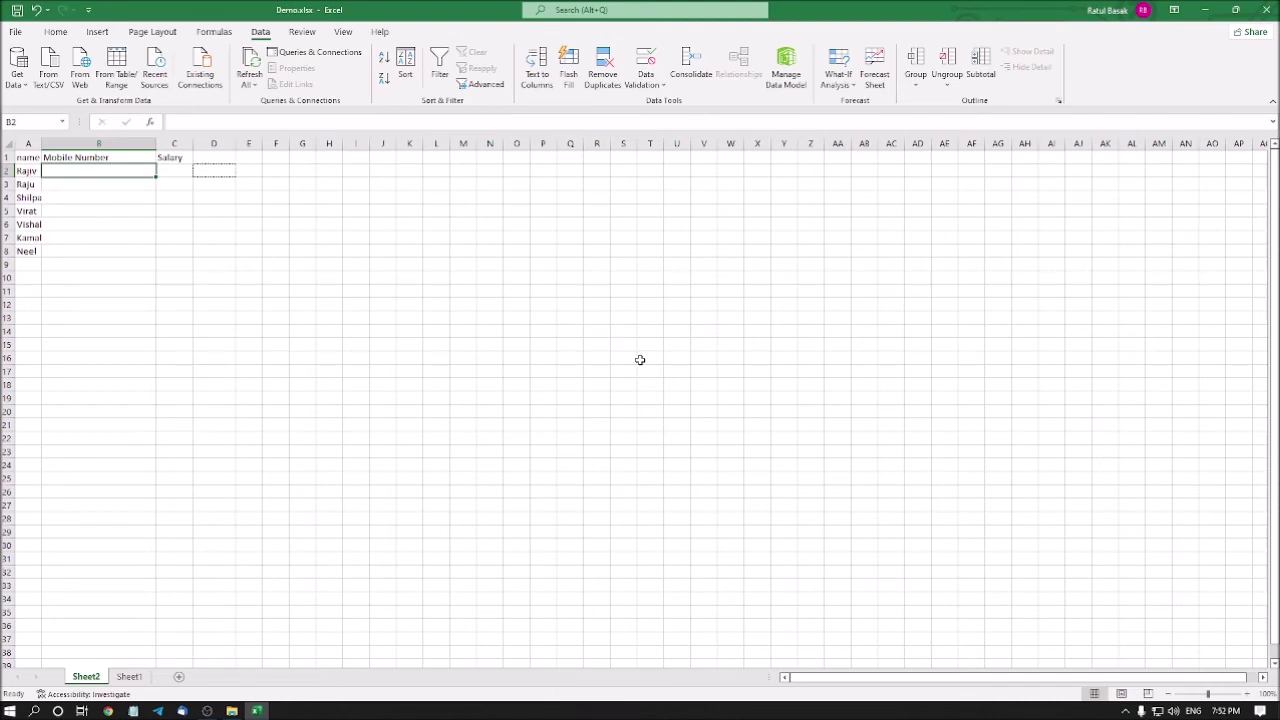
# - Try to enter 1.00 in cell B2 to test the validation rule, and discard the entry
pyautogui.write('1.00')
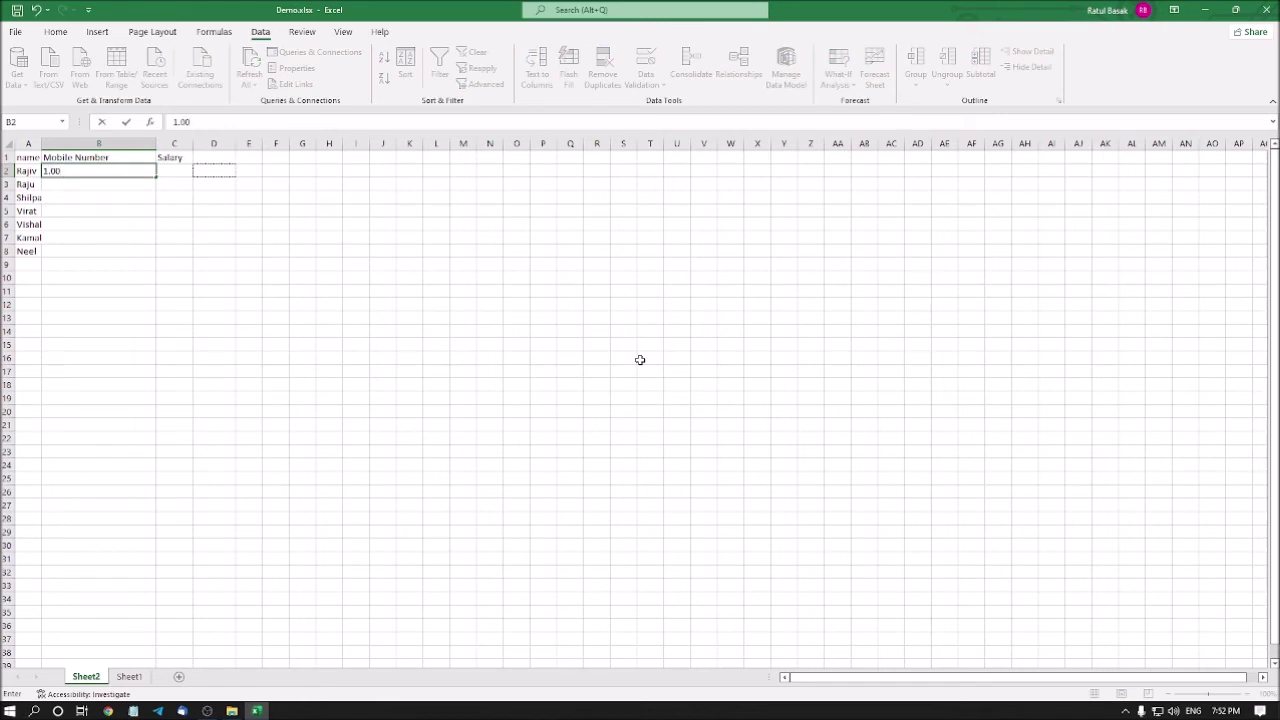
pyautogui.press('Return')
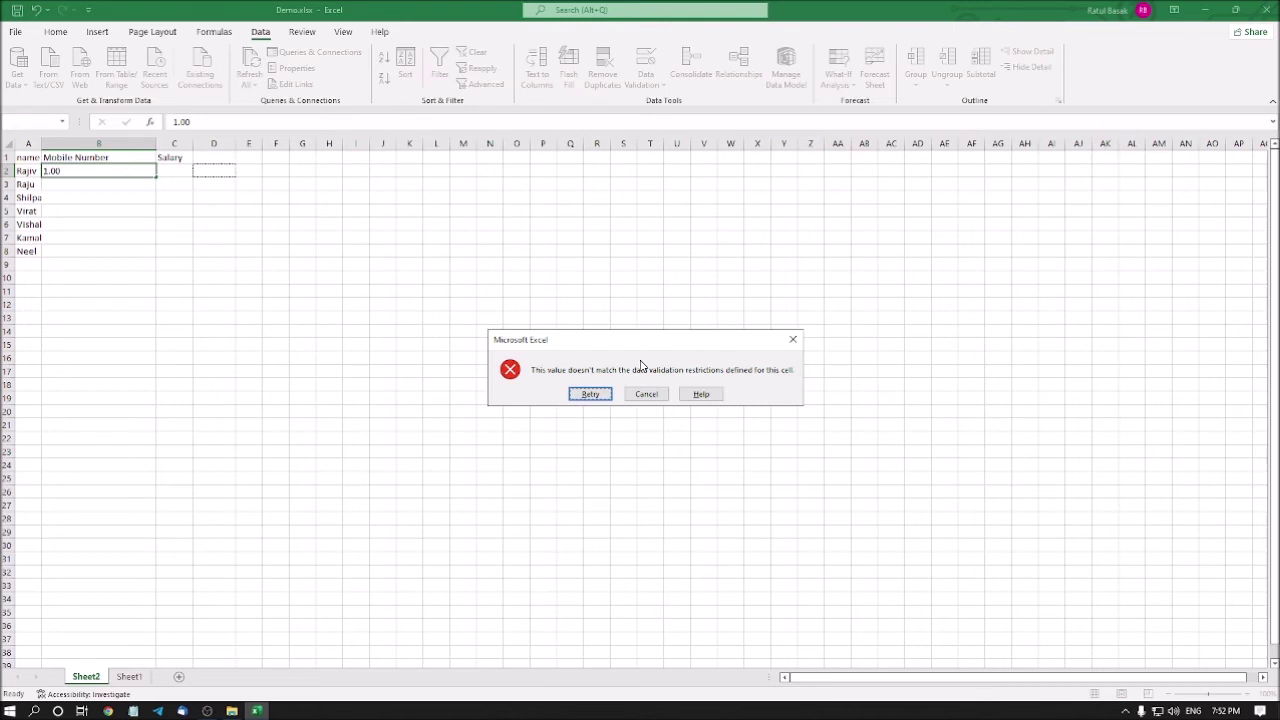
pyautogui.hotkey('shift', 'Tab')
pyautogui.press('Tab')
pyautogui.press('Tab')
pyautogui.press('Return')
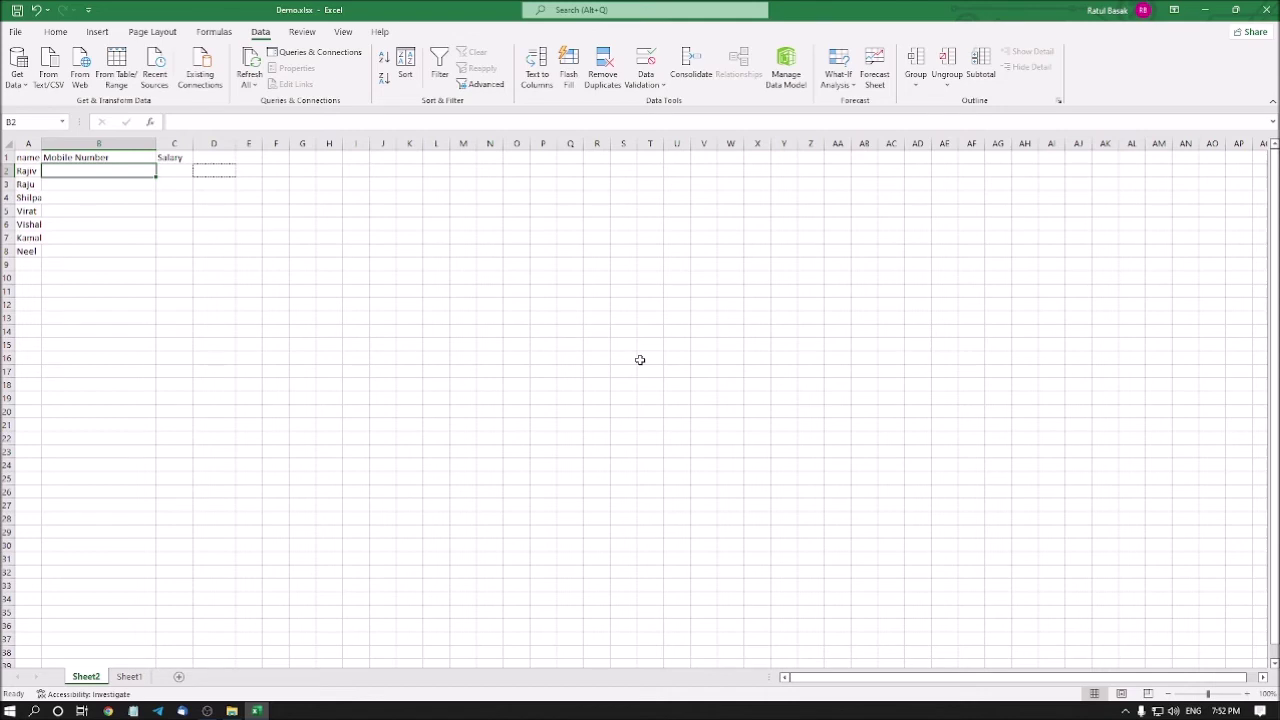
# - Try to enter an eight-digit mobile number in cell B2 to test the validation rule, and discard the entry
pyautogui.write('98789878')
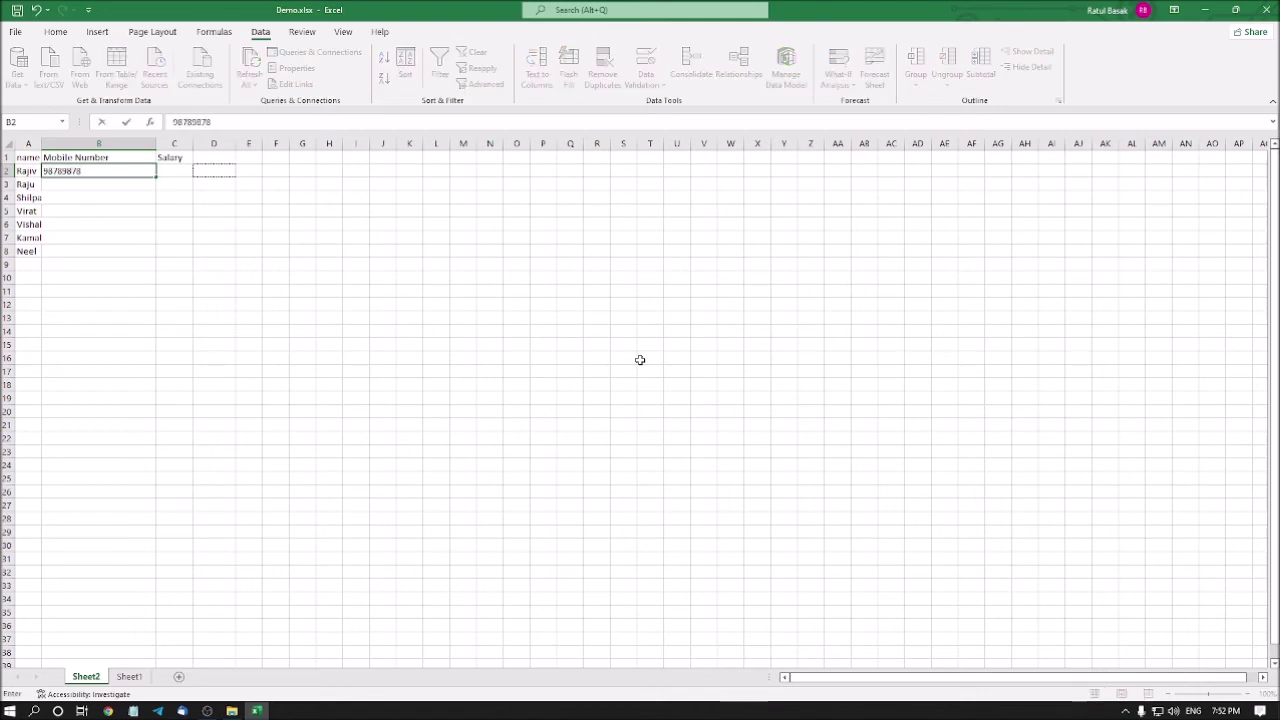
pyautogui.press('Return')
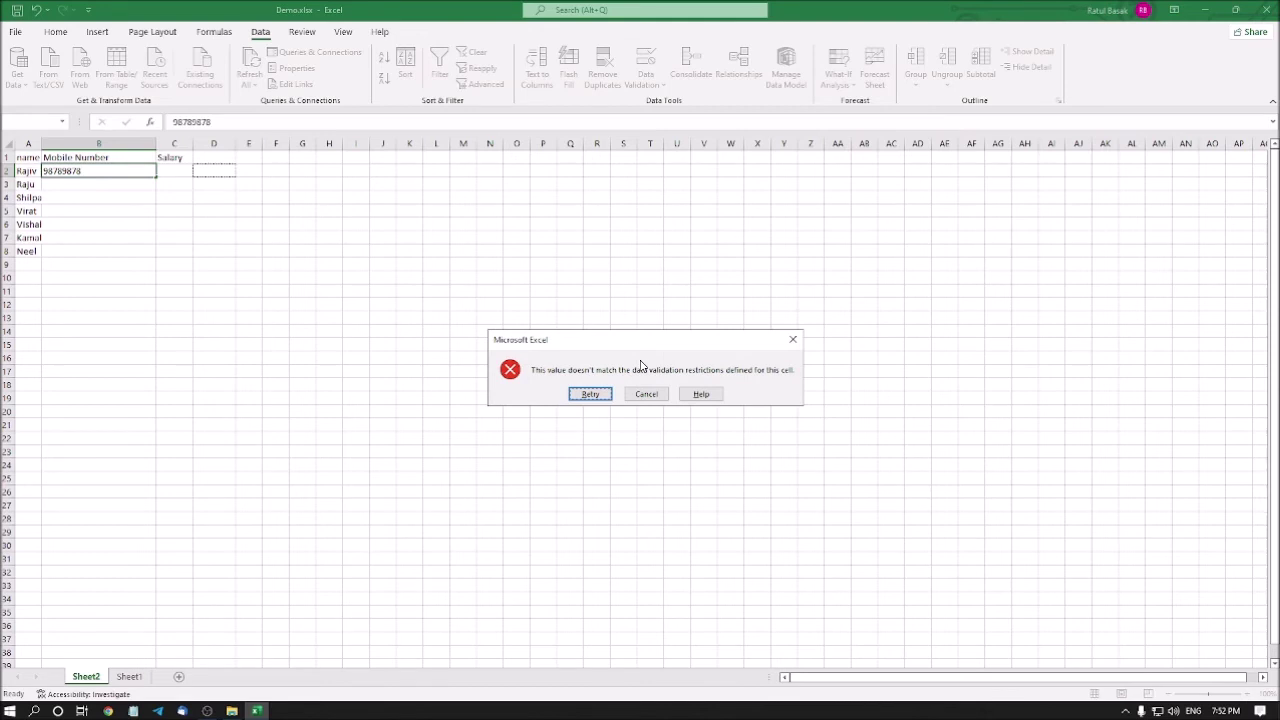
pyautogui.press('Tab')
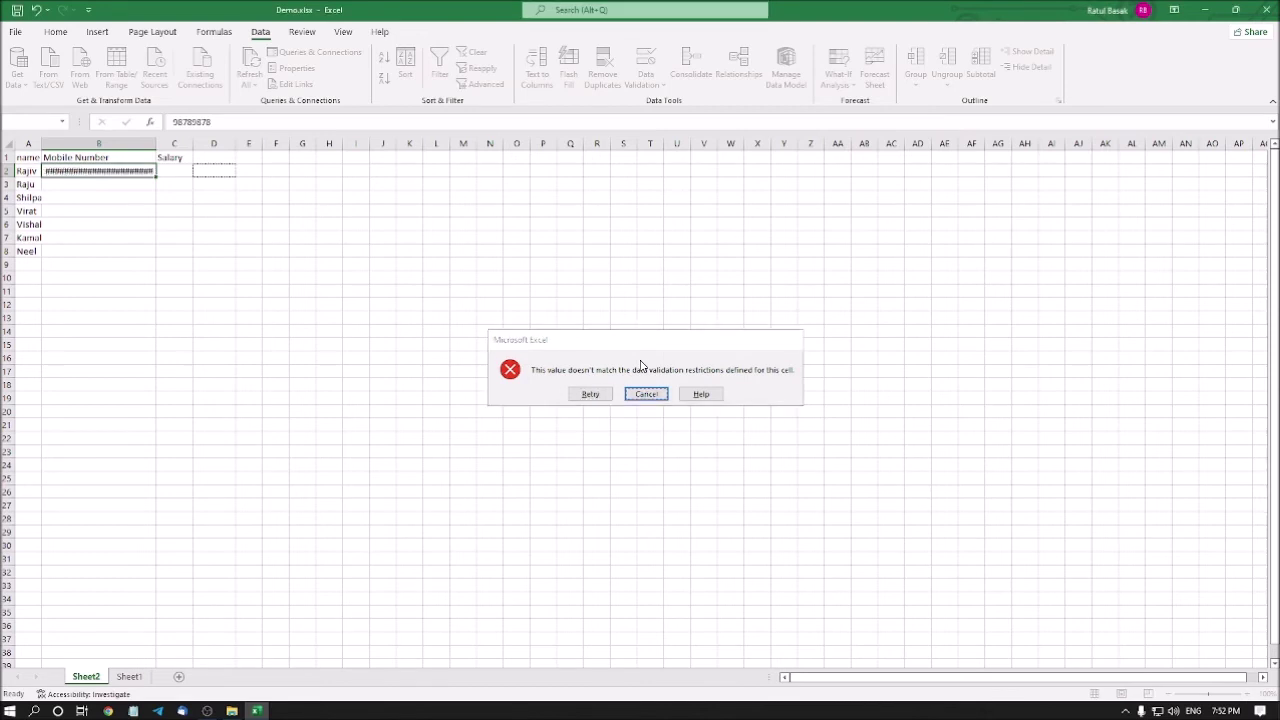
pyautogui.press('Return')
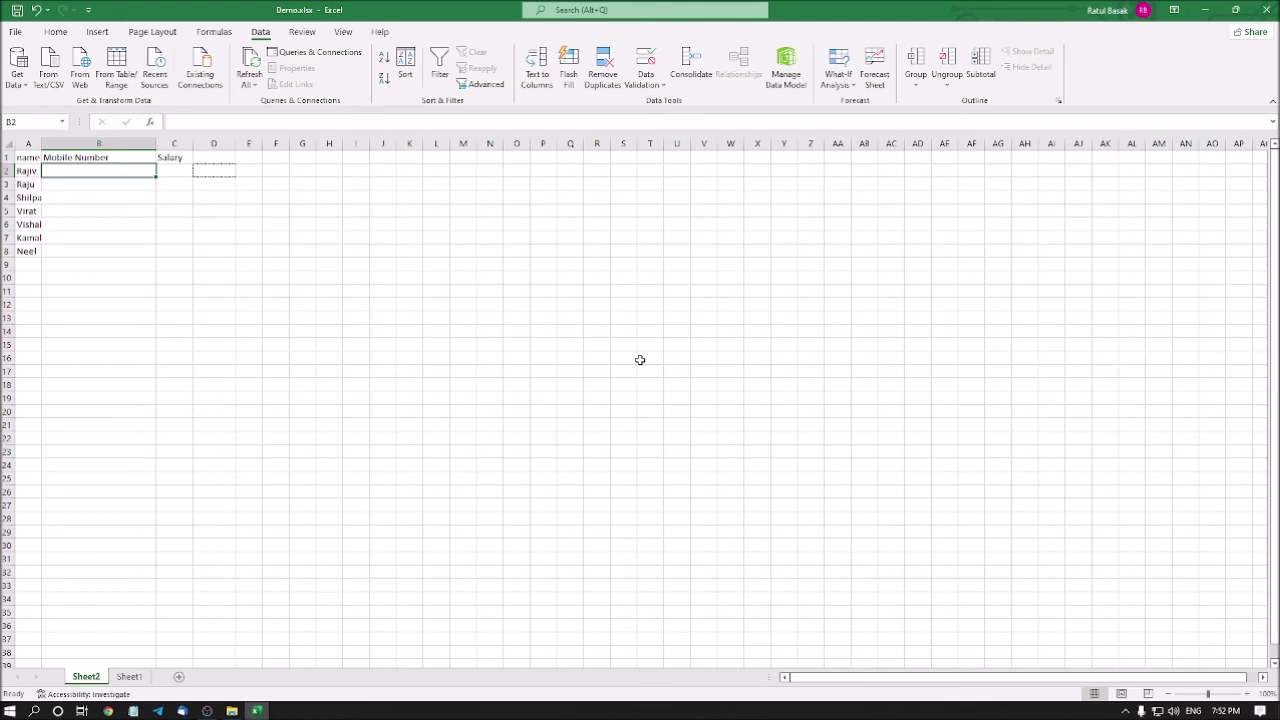
# - Try to enter a ten-digit mobile number starting with 1 in cell B2, and clear the entry
pyautogui.write('1234')
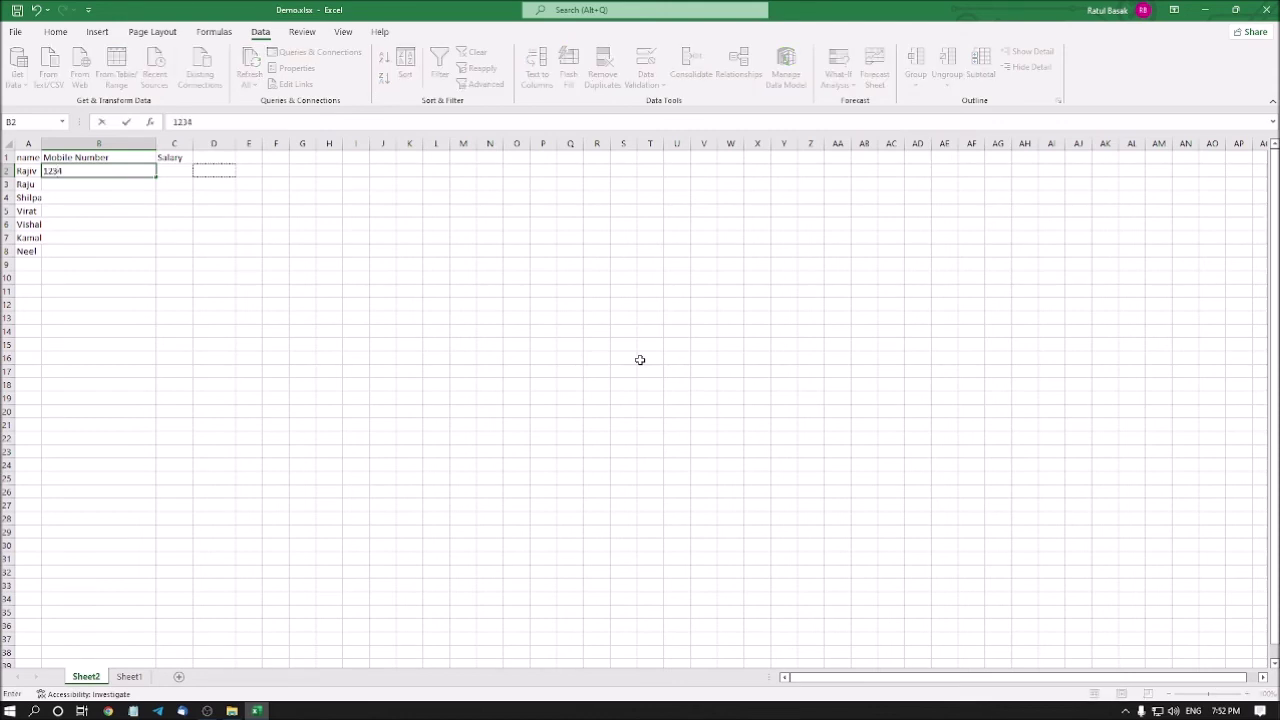
pyautogui.write('567890')
pyautogui.press('Return')
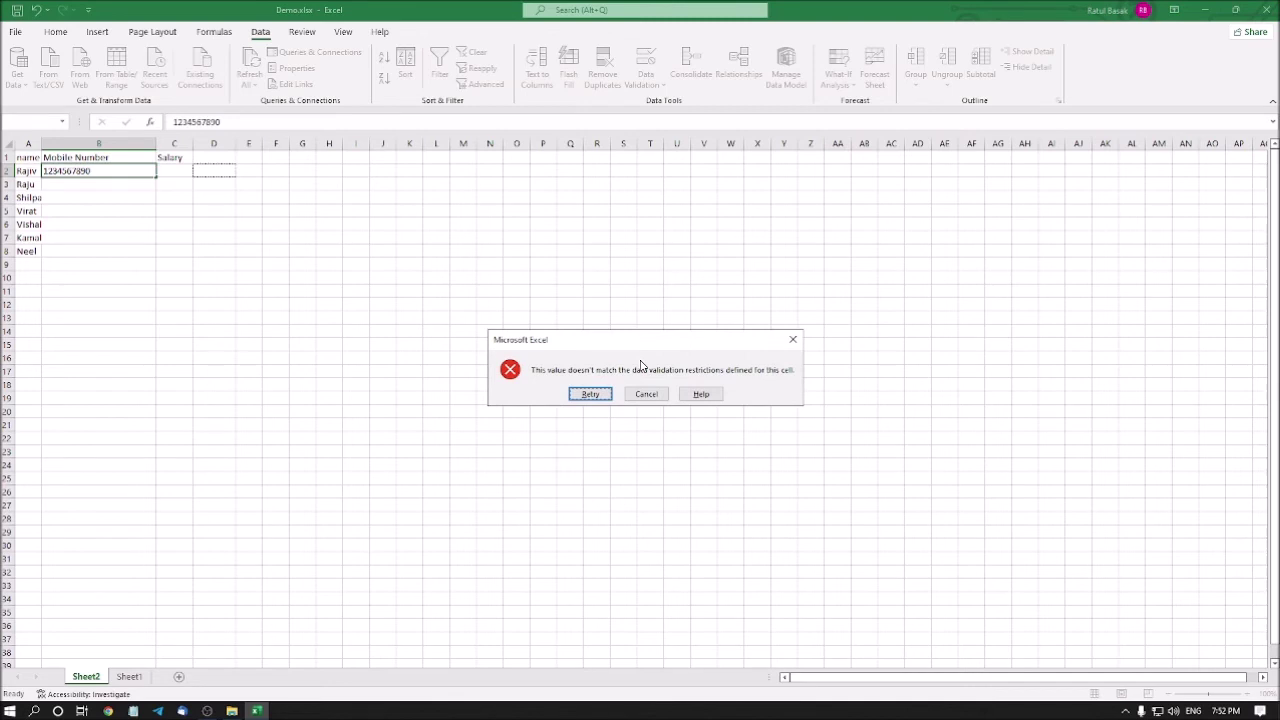
pyautogui.press('Return')
pyautogui.press('BackSpace')
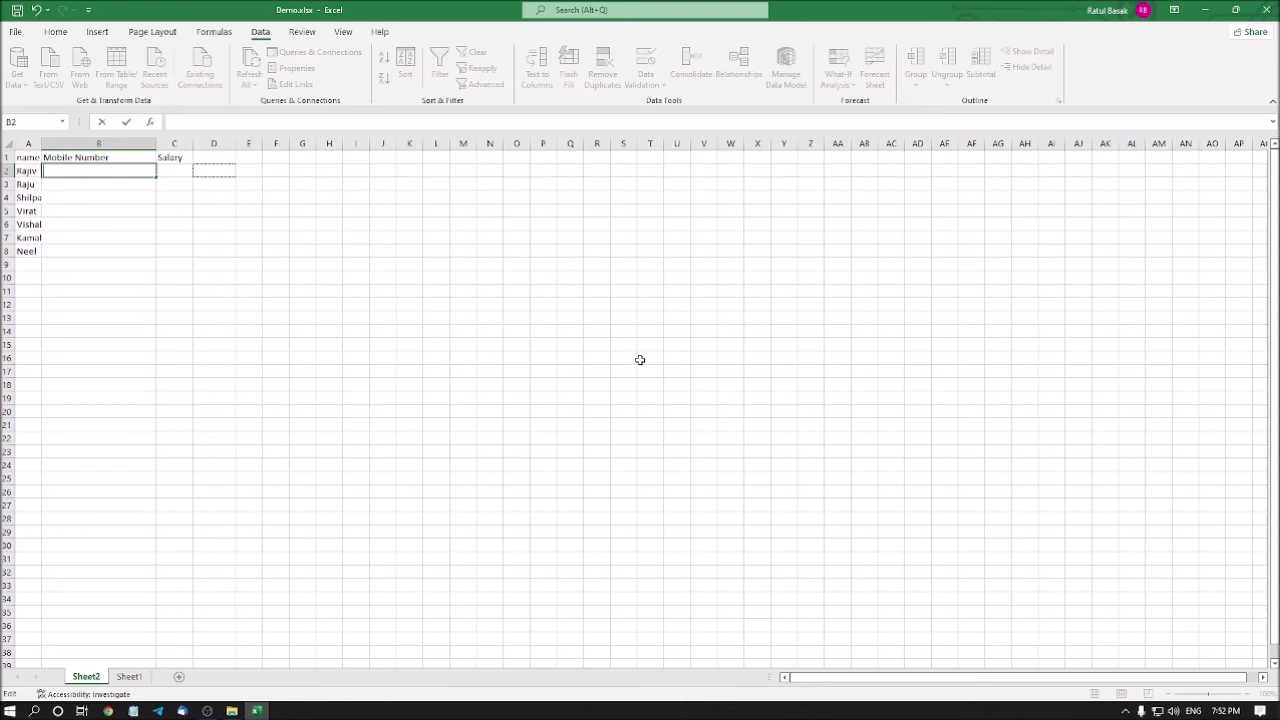
# - Enter a ten-digit mobile number with a leading zero in cell B2 and reselect the cell to check it
pyautogui.write('0123456789')
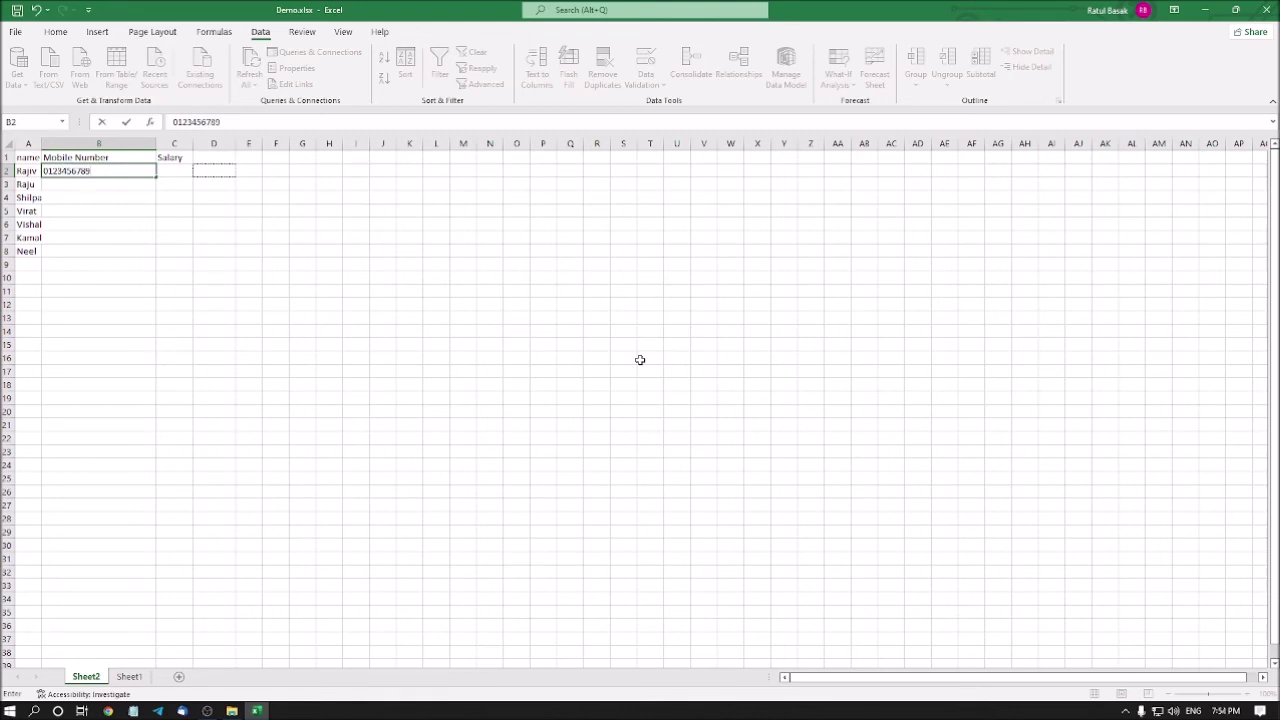
pyautogui.press('Return')
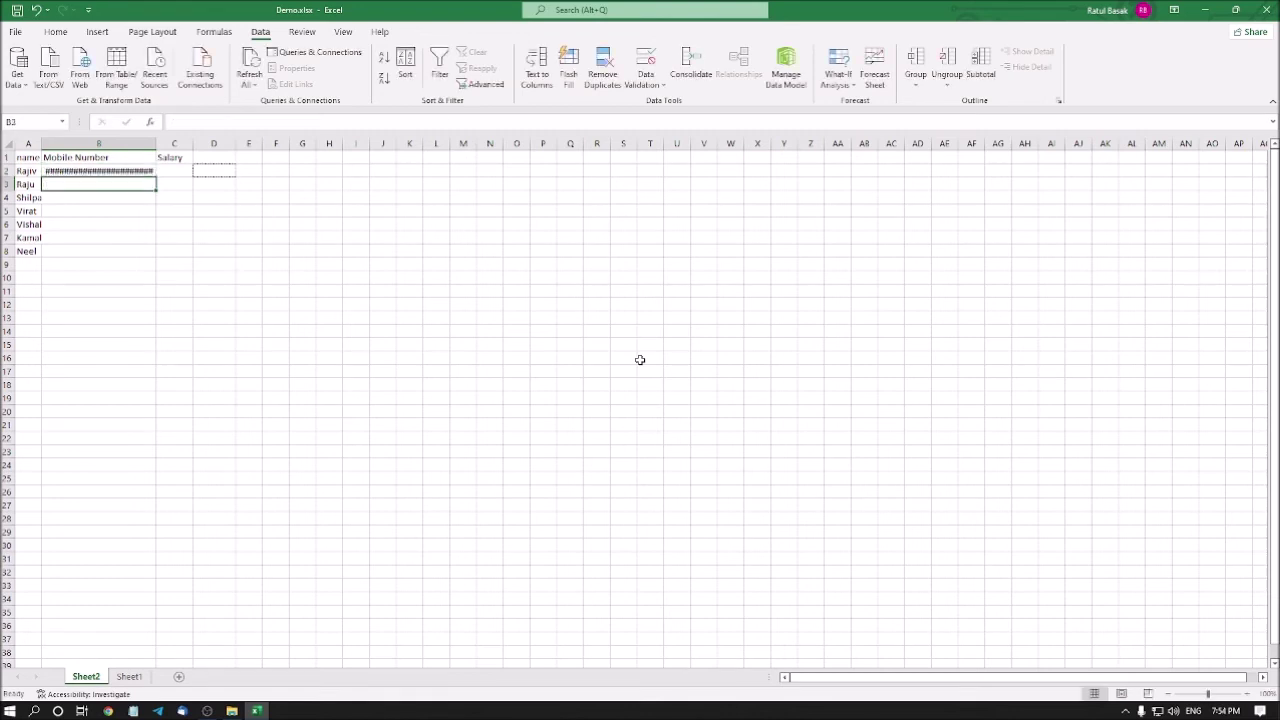
pyautogui.press('Up')
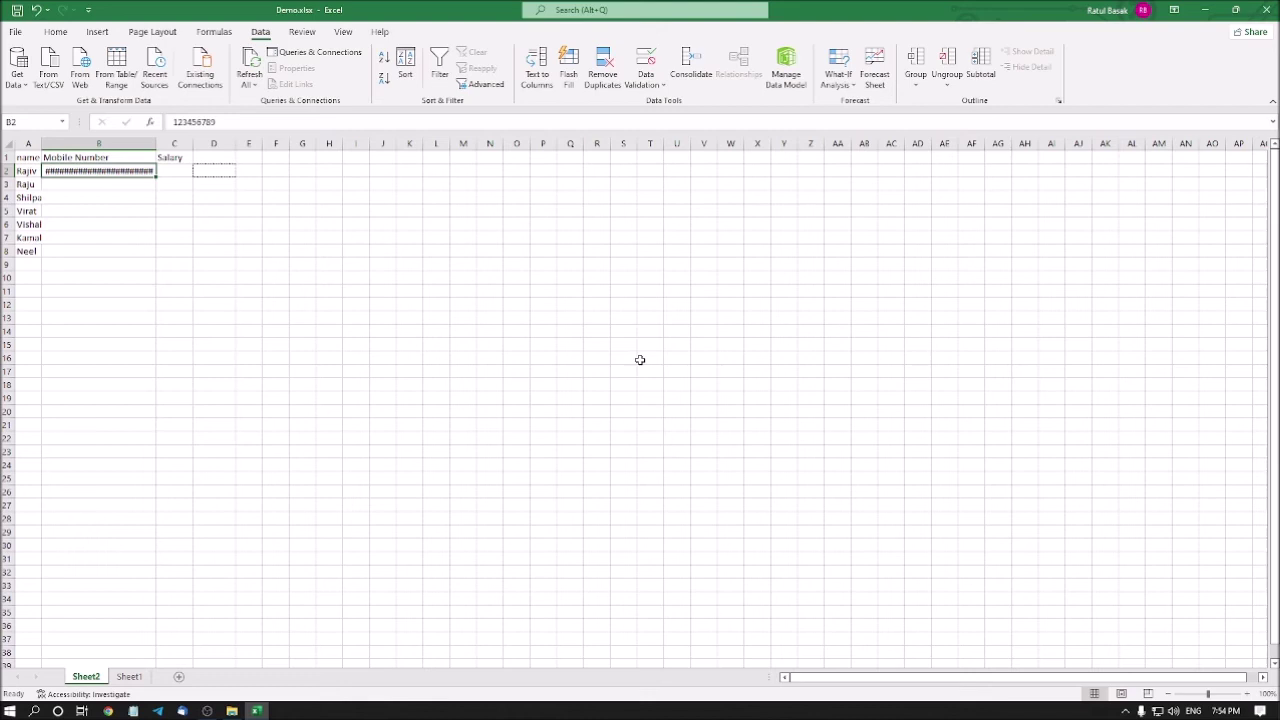
# - Set the data validation of cell C2 in the Salary column to allow only decimal values
pyautogui.press('Right')
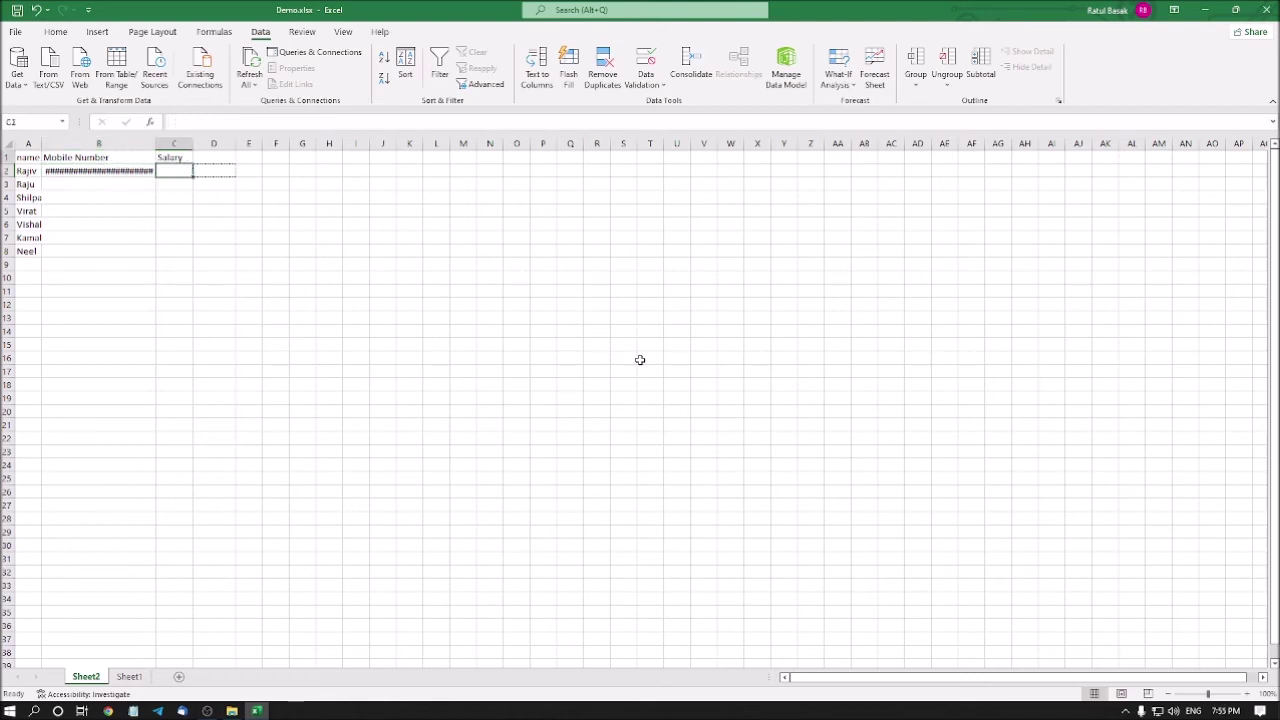
pyautogui.press('Up')
pyautogui.press('Down')
pyautogui.hotkey('alt', 'a')
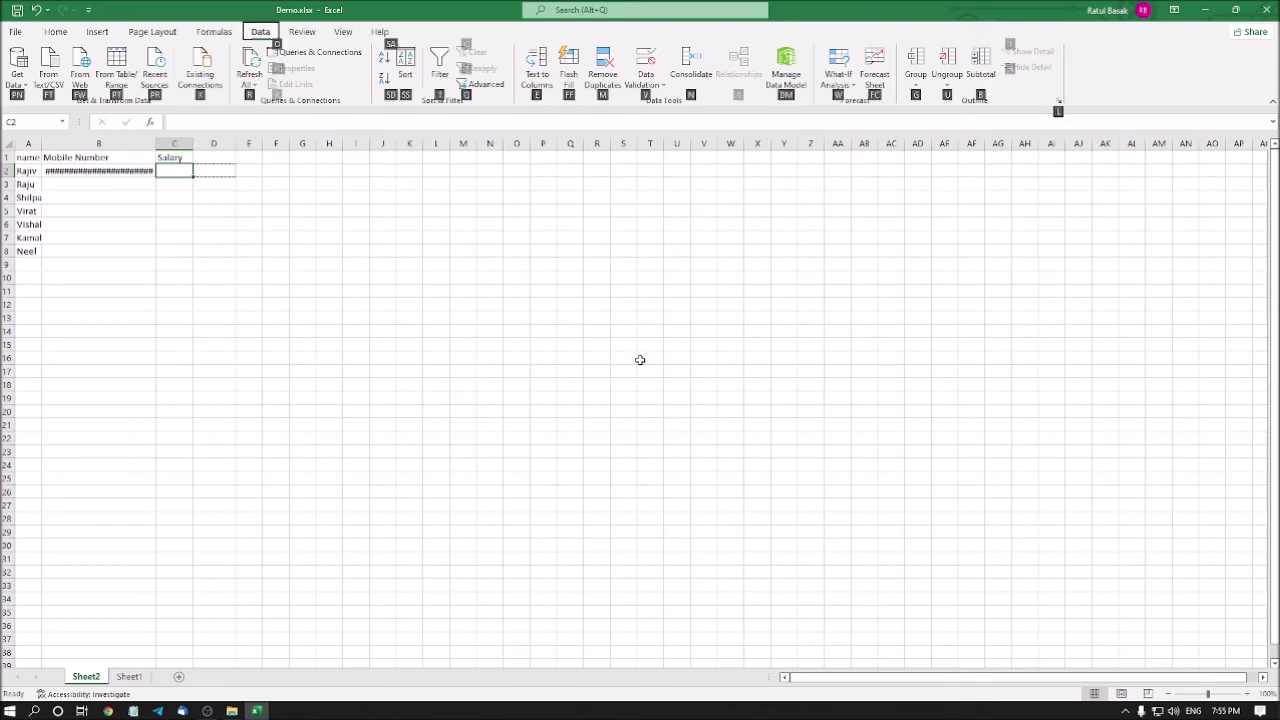
pyautogui.press('v')
pyautogui.press('v')
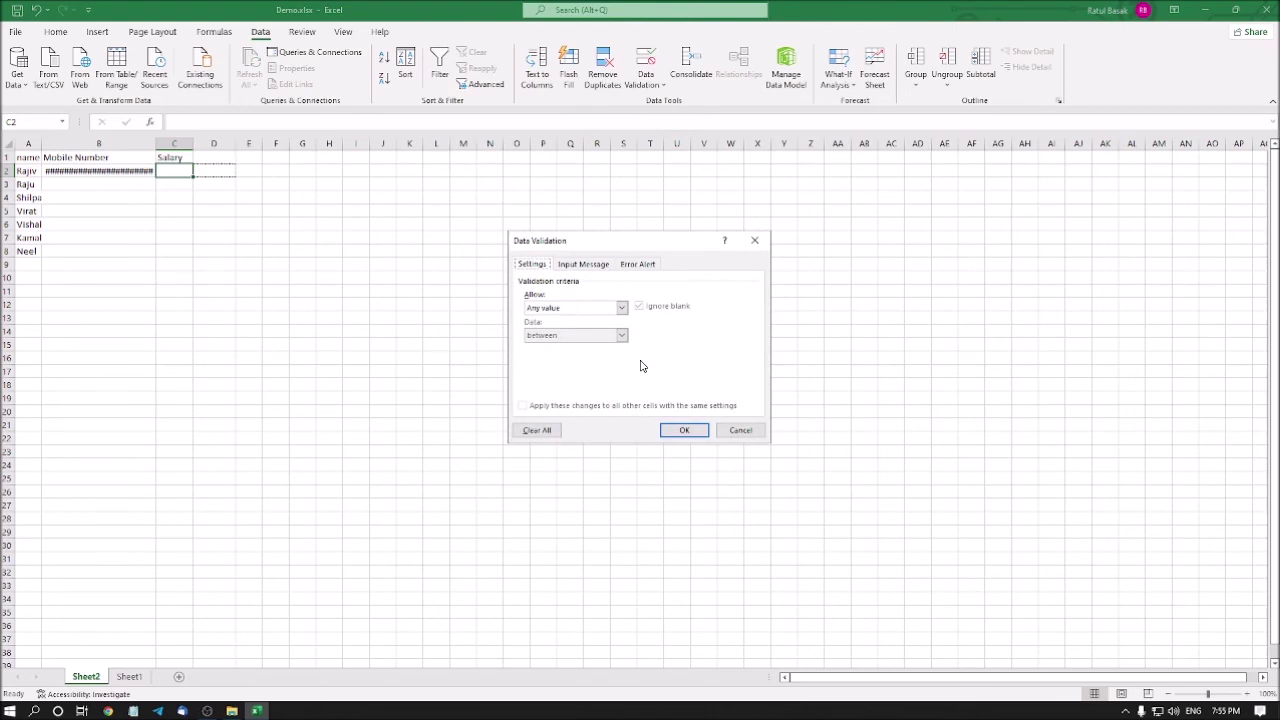
pyautogui.press('Tab')
pyautogui.hotkey('alt', 'Down')
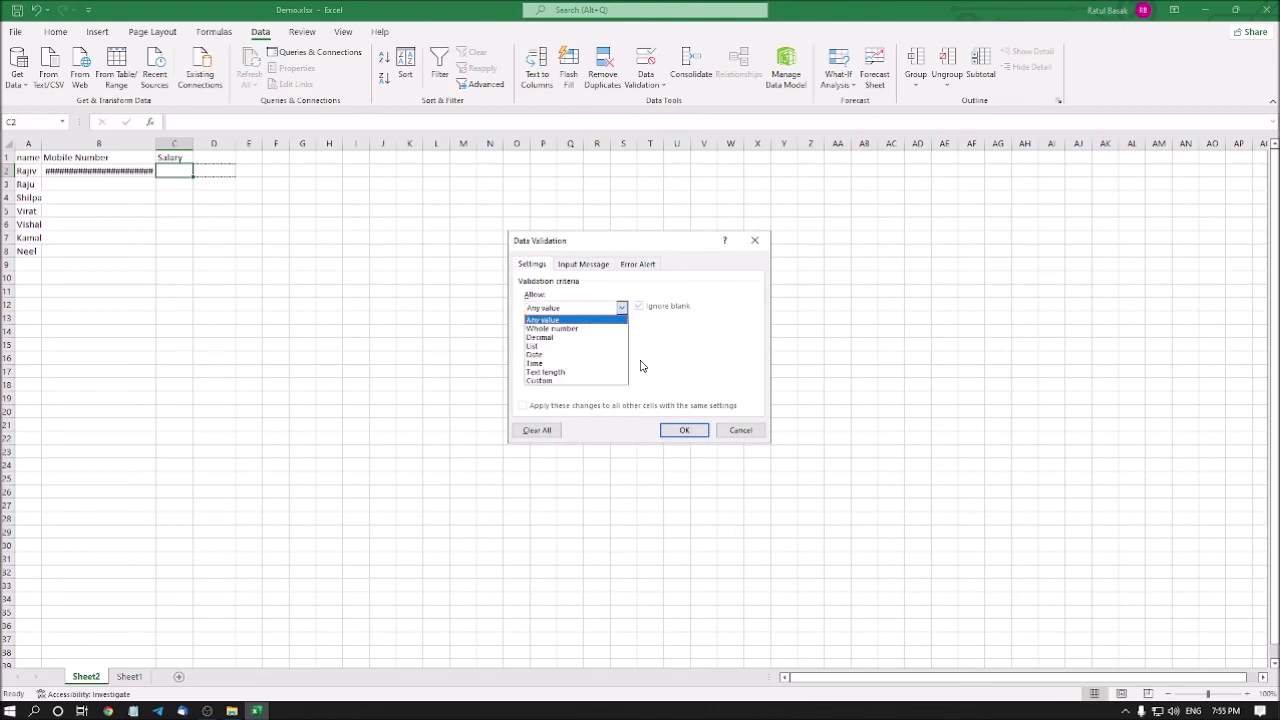
pyautogui.press('Down')
pyautogui.press('Down')
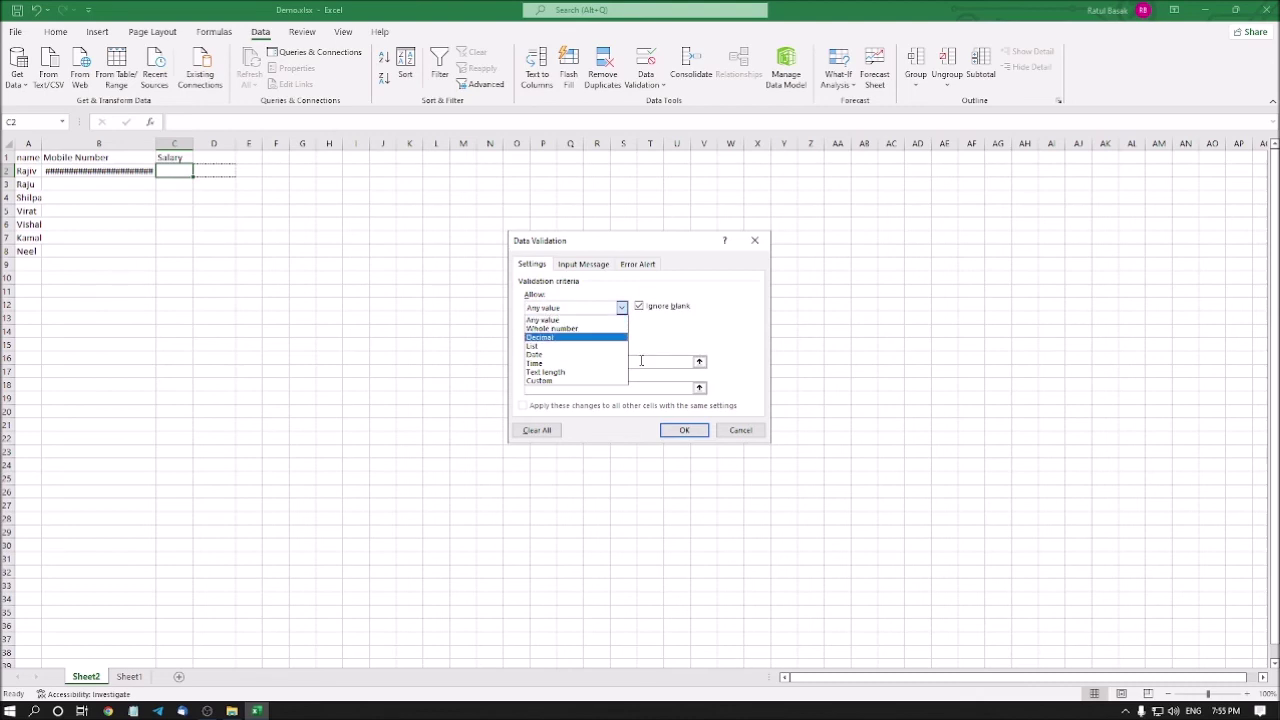
pyautogui.press('Tab')
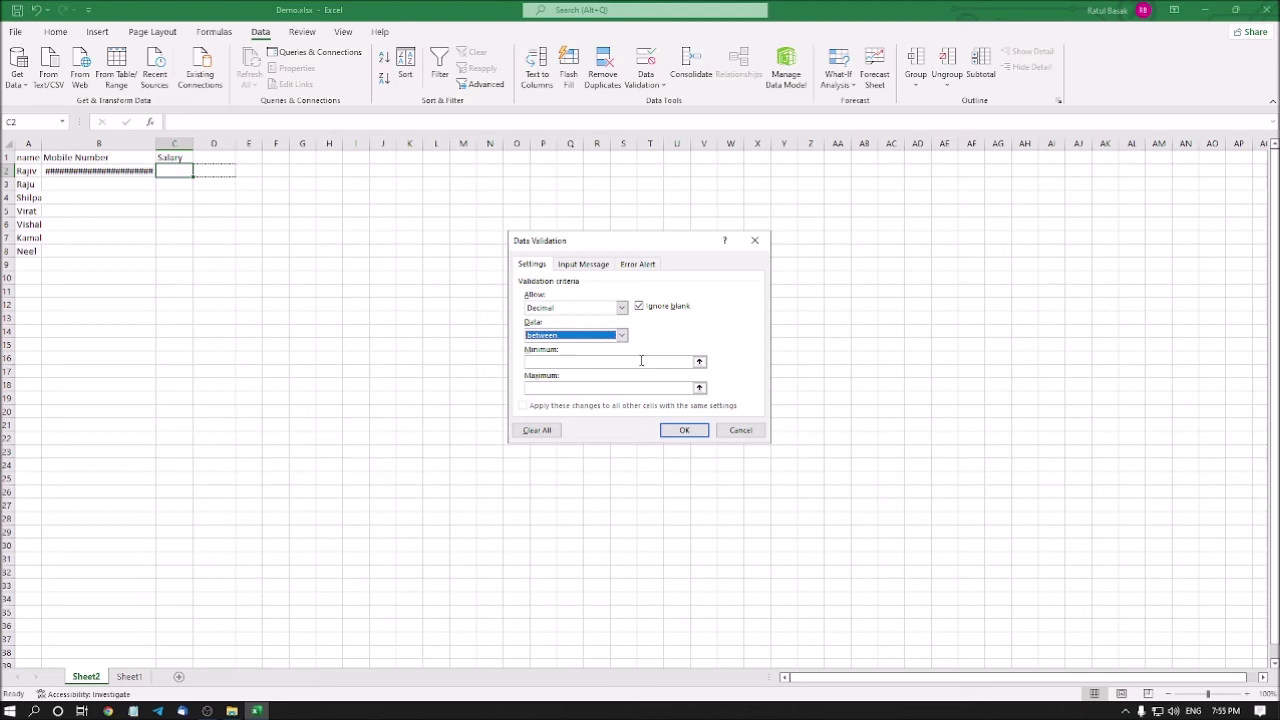
# - Examine the comparison conditions offered for the decimal rule, from between to less than, and return to between
pyautogui.hotkey('alt', 'Down')
pyautogui.press('Down')
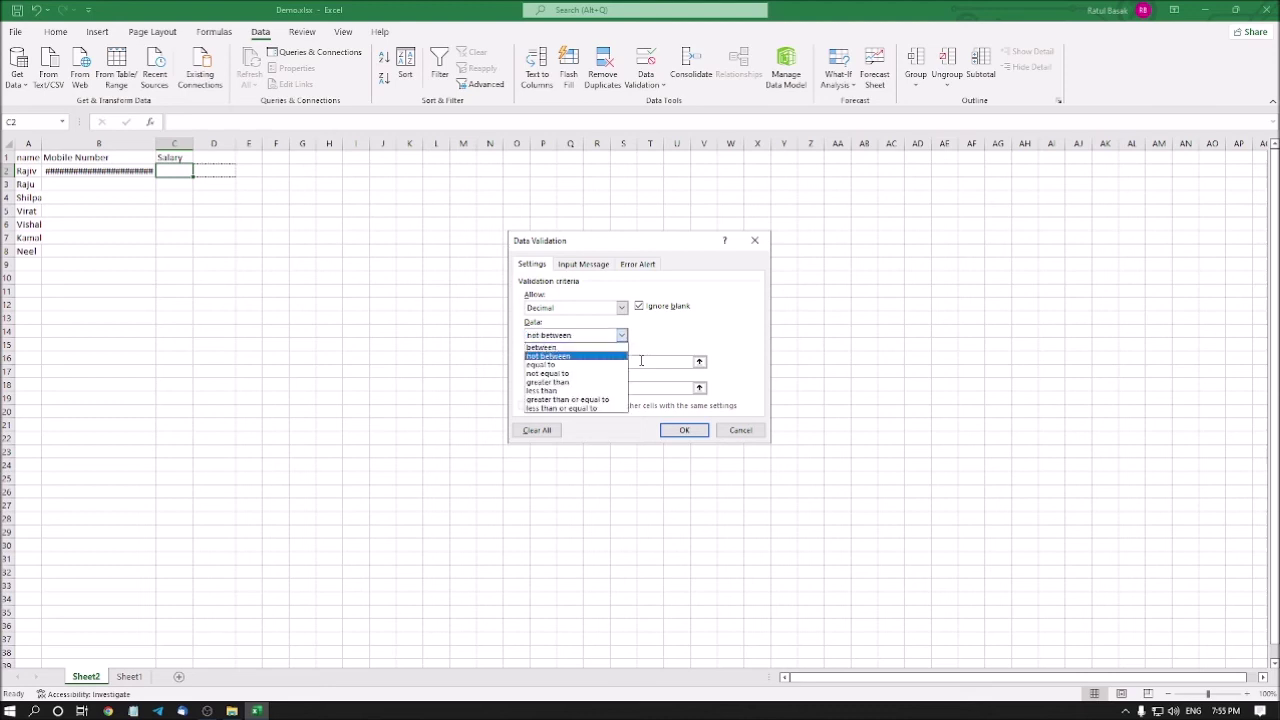
pyautogui.press('Down')
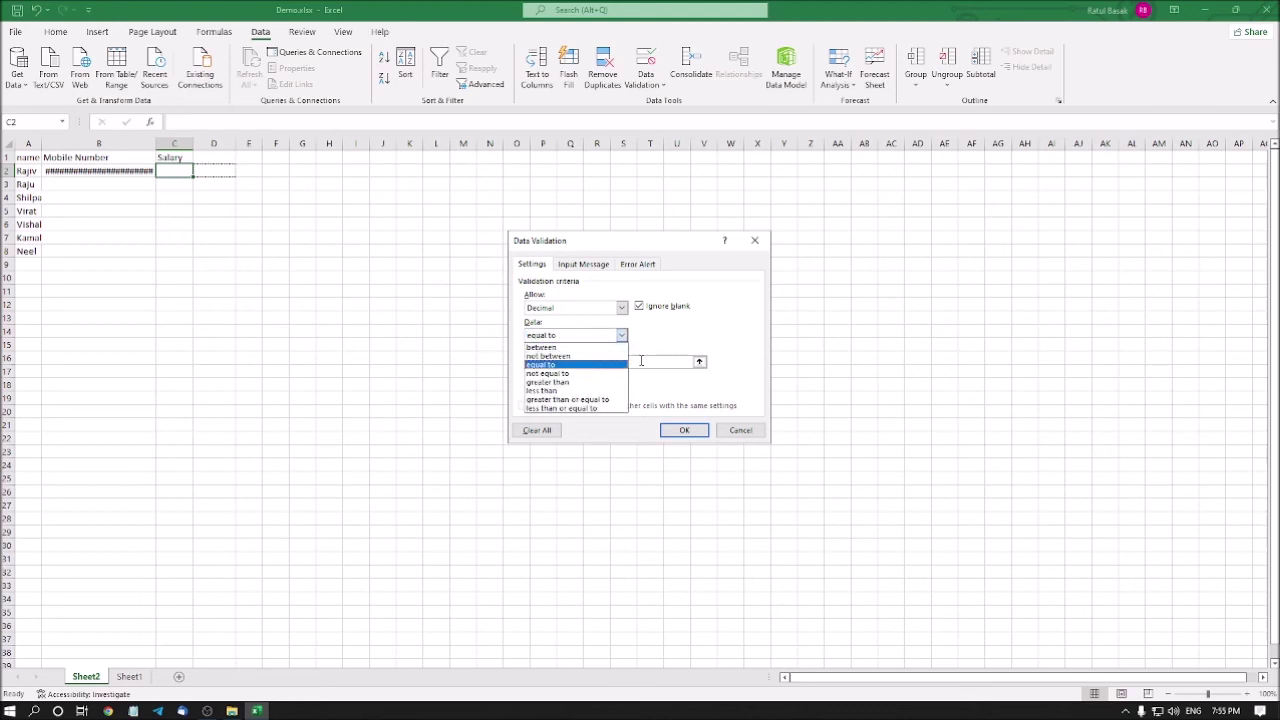
pyautogui.press('Down')
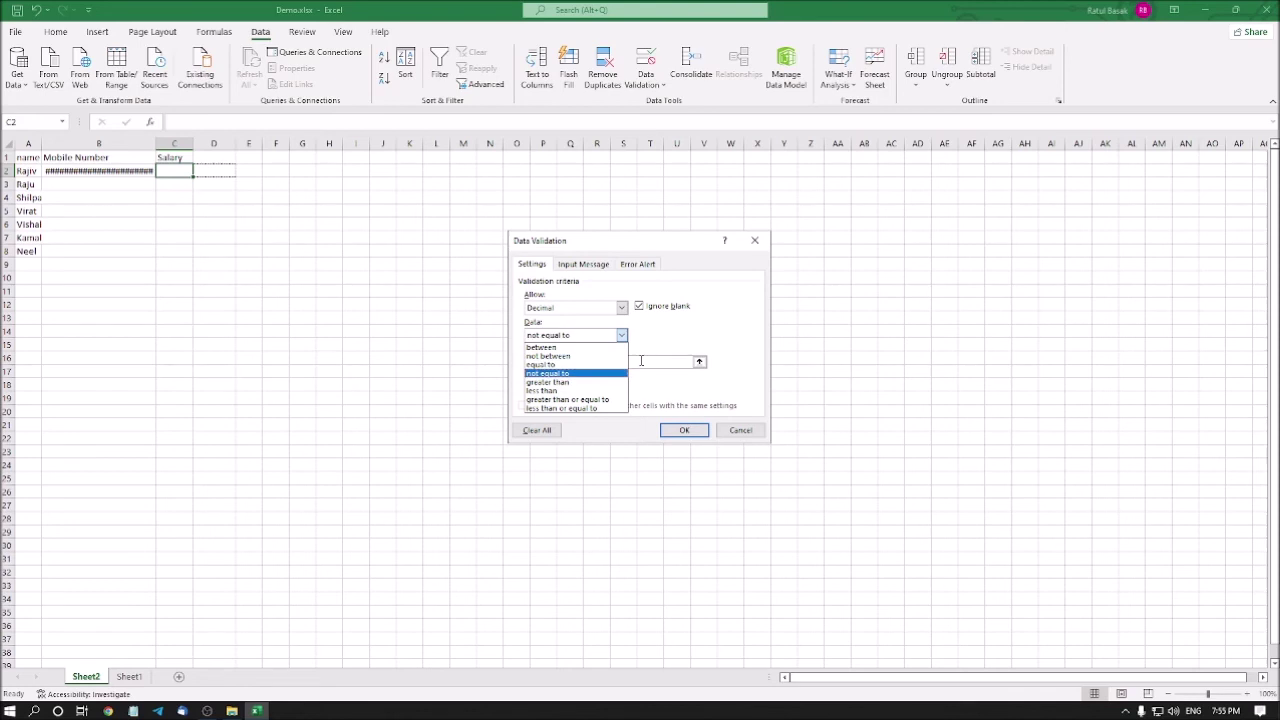
pyautogui.press('Down')
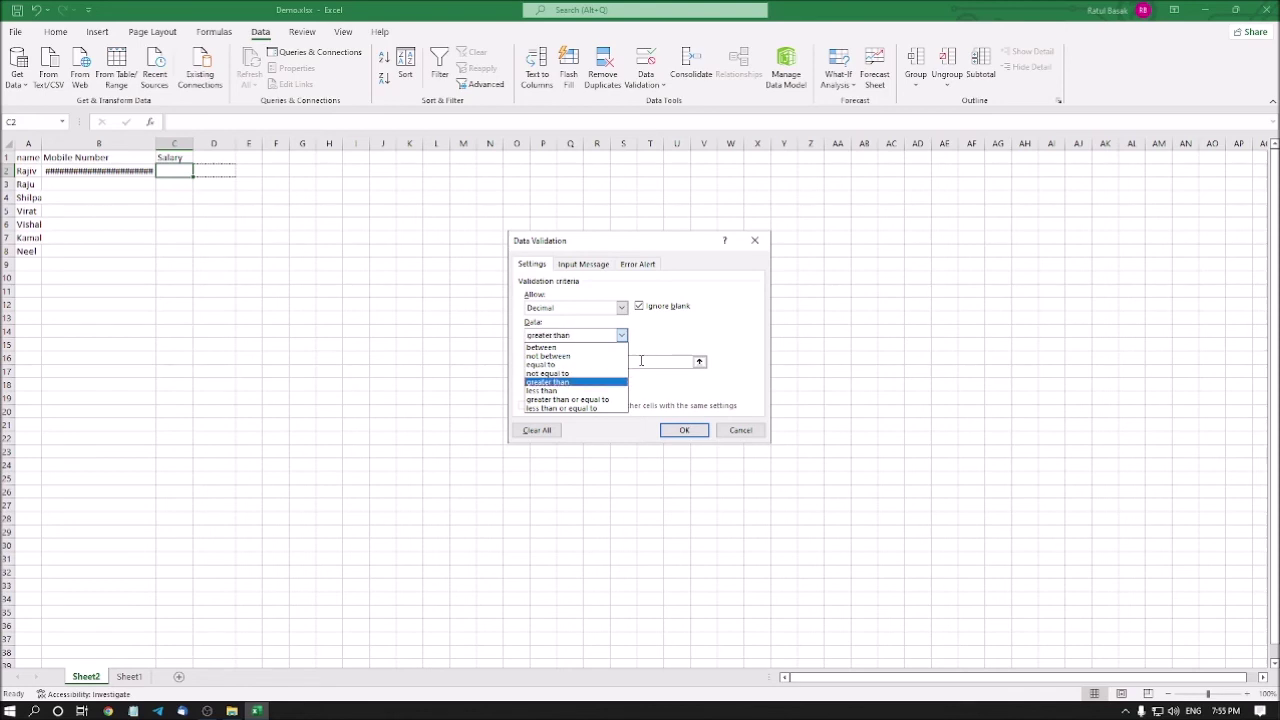
pyautogui.press('Down')
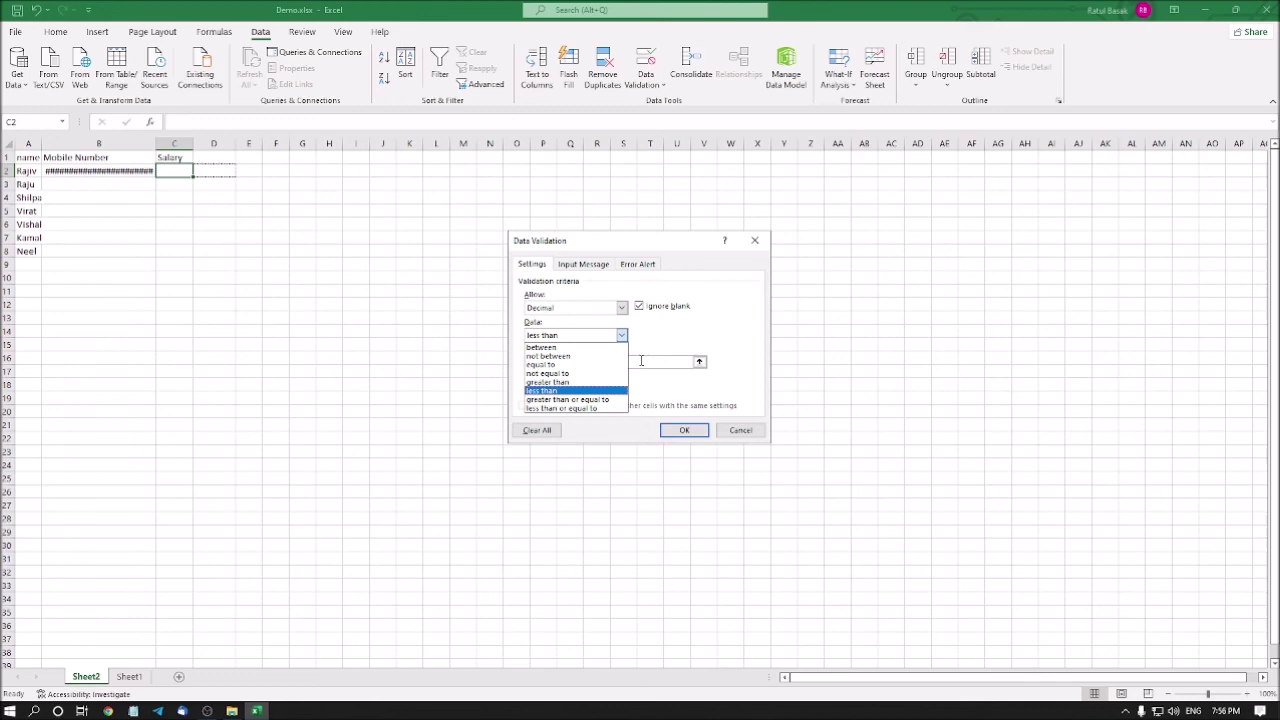
pyautogui.press('Up')
pyautogui.press('Up')
pyautogui.press('Up')
pyautogui.press('Up')
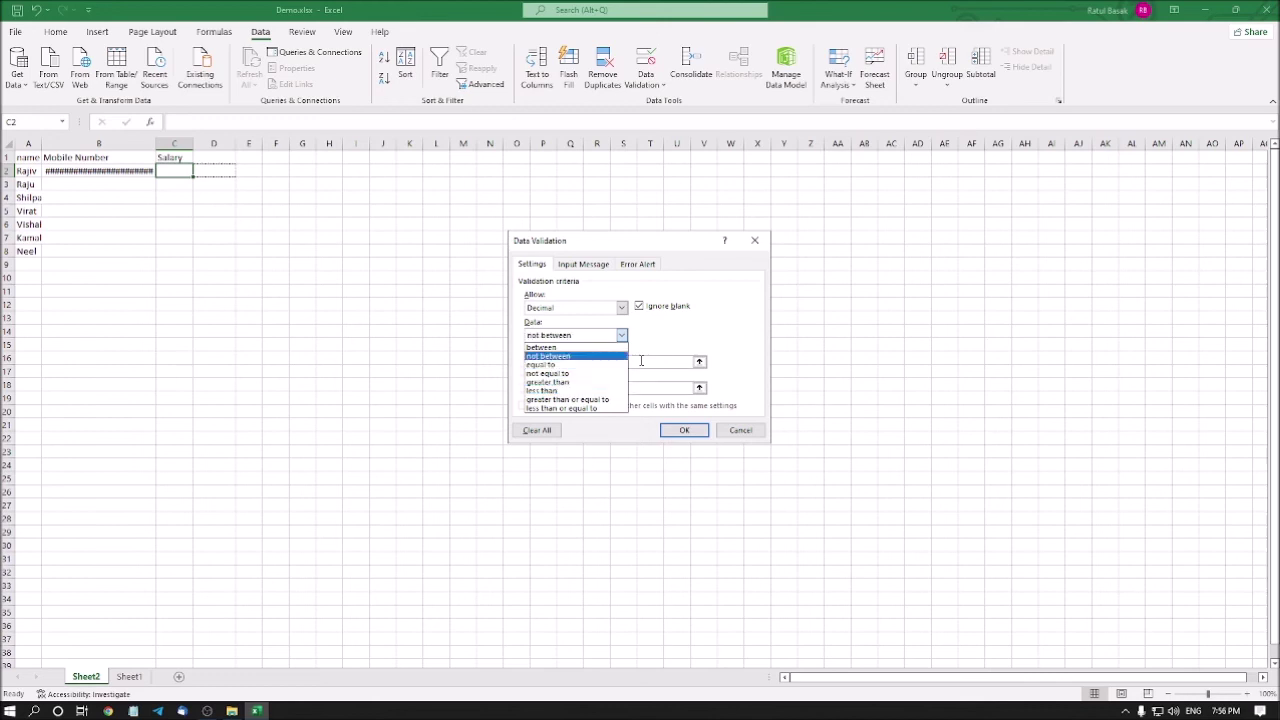
pyautogui.press('Up')
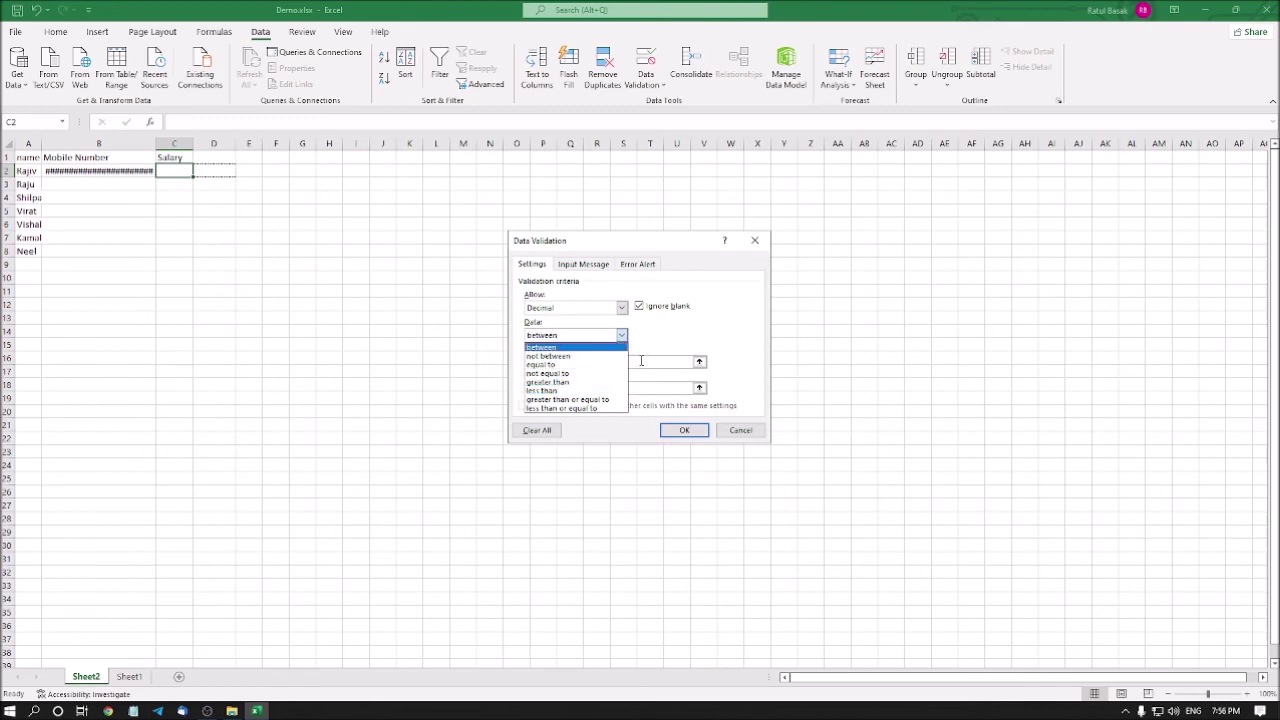
# - Set the decimal rule's minimum to 1.0 and maximum to 10.0, and apply the validation
pyautogui.press('Tab')
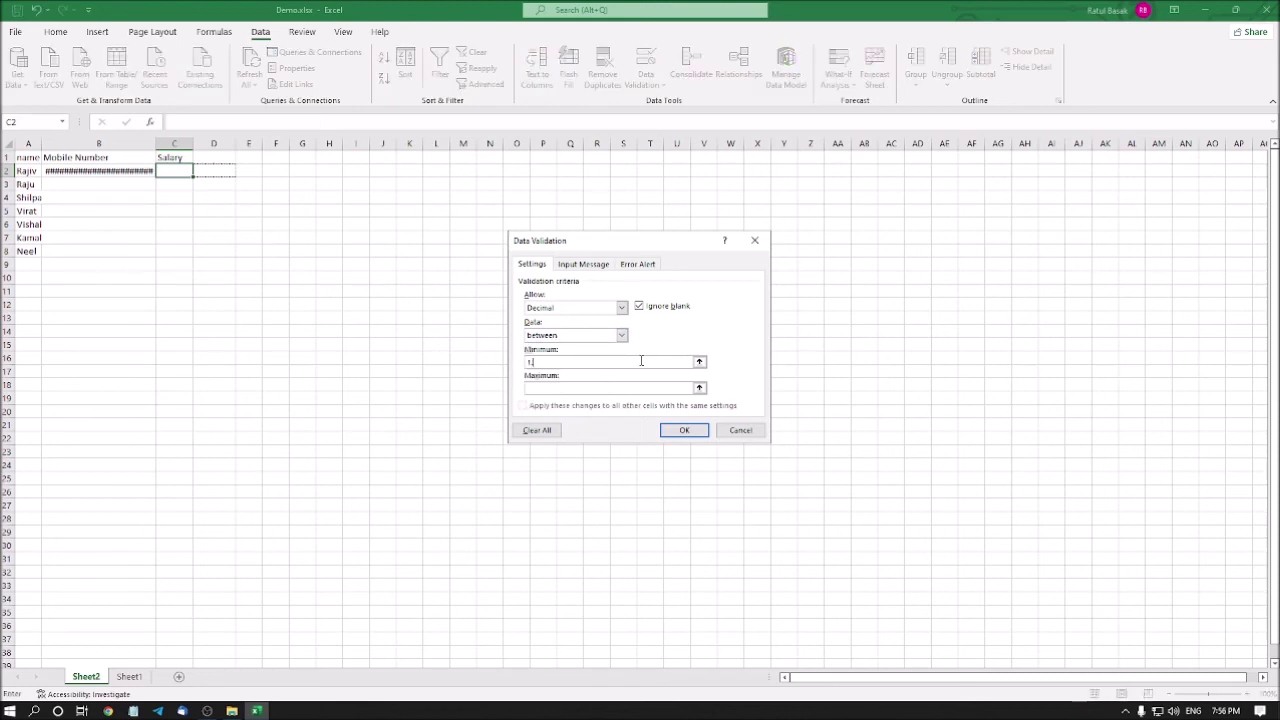
pyautogui.write('1.0')
pyautogui.press('Tab')
pyautogui.write('10.0')
pyautogui.press('Tab')
pyautogui.press('Tab')
pyautogui.press('Return')
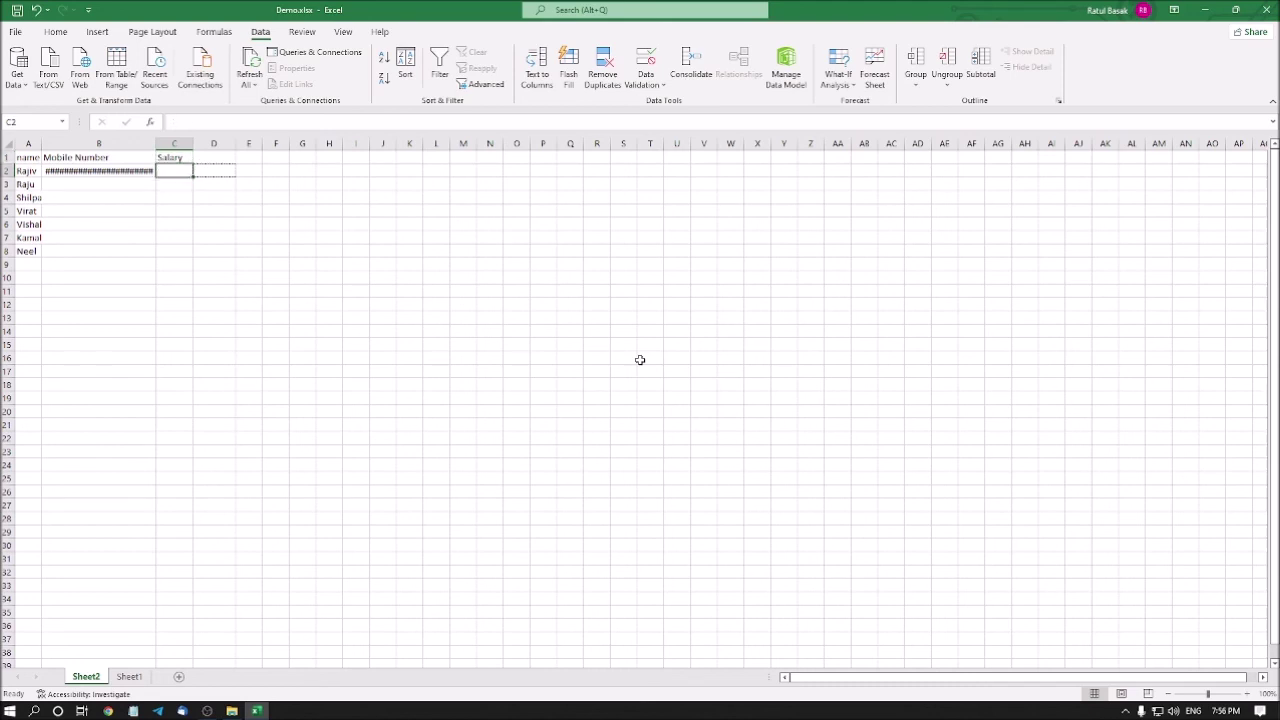
# - Try to enter 45 and 15.00 in cell C2 to test the decimal rule, discarding each entry
pyautogui.write('45')
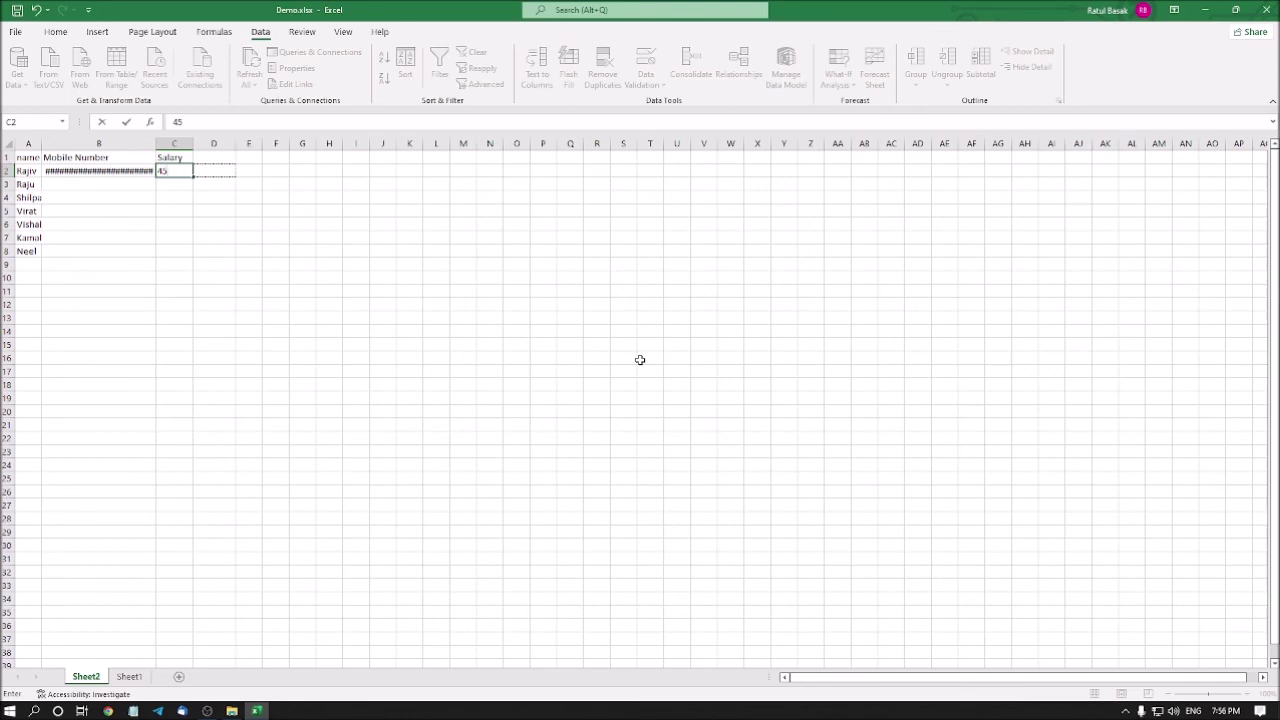
pyautogui.press('Return')
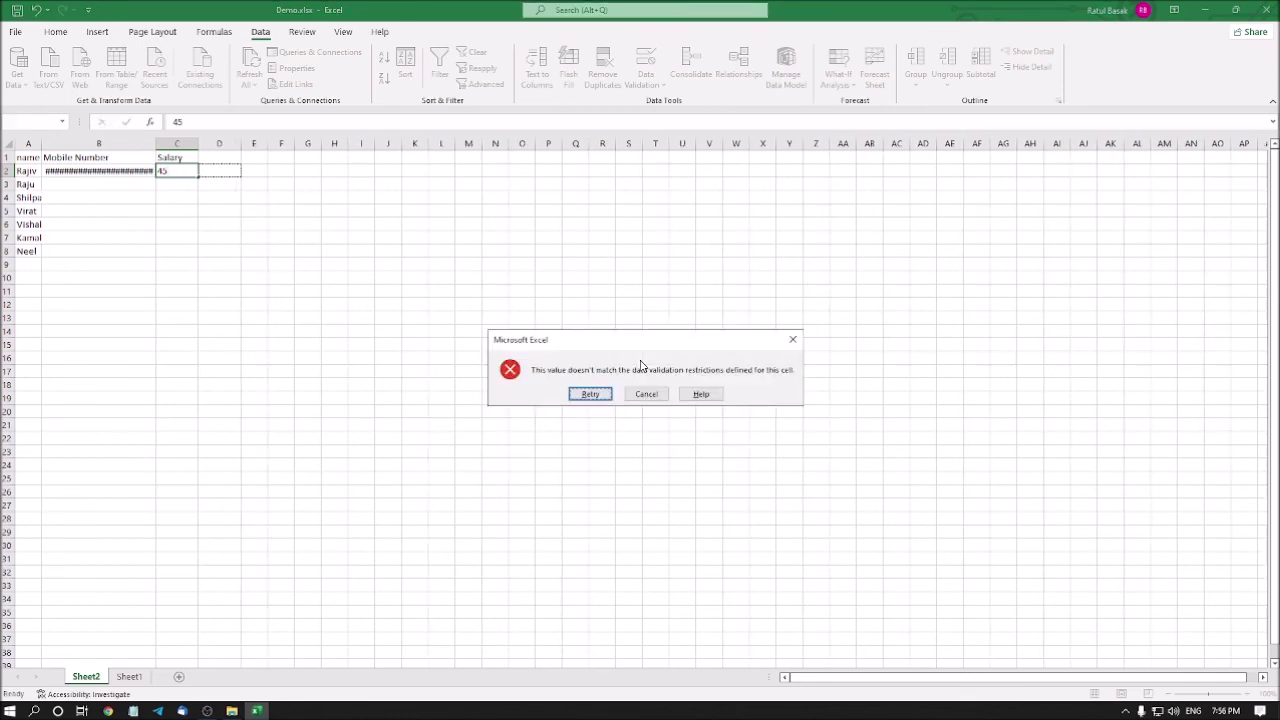
pyautogui.press('Escape')
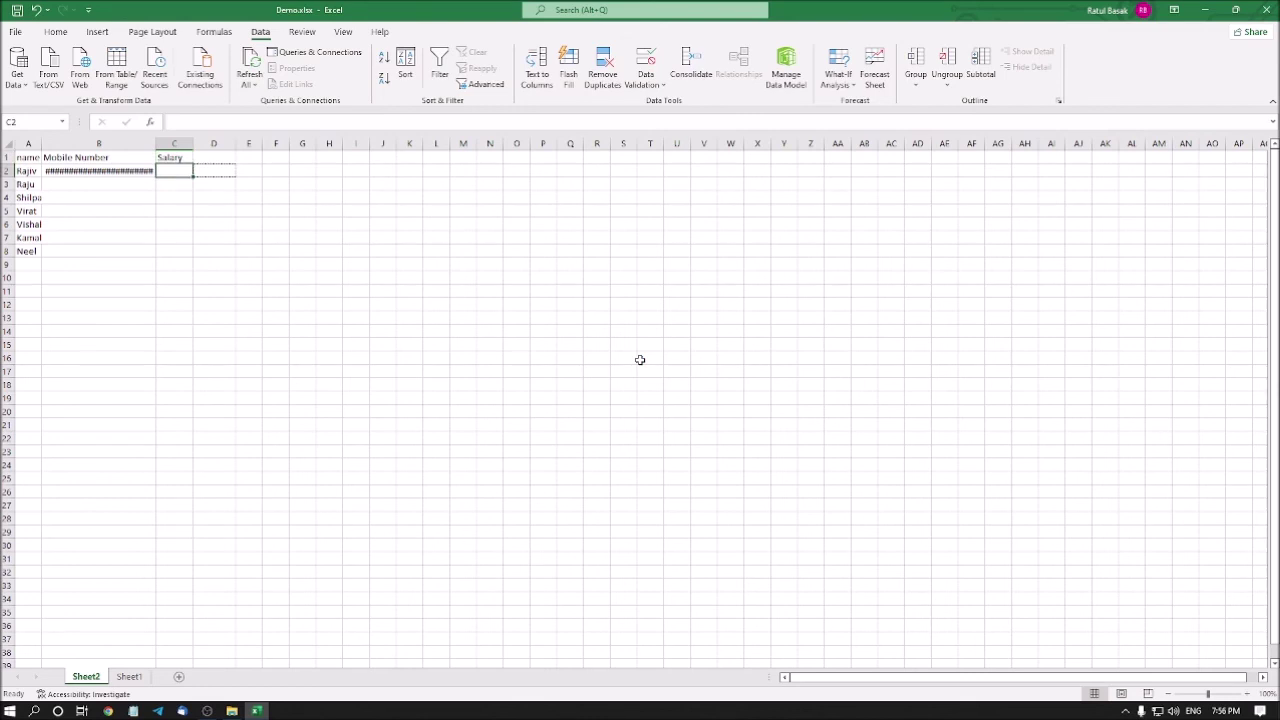
pyautogui.write('15.00')
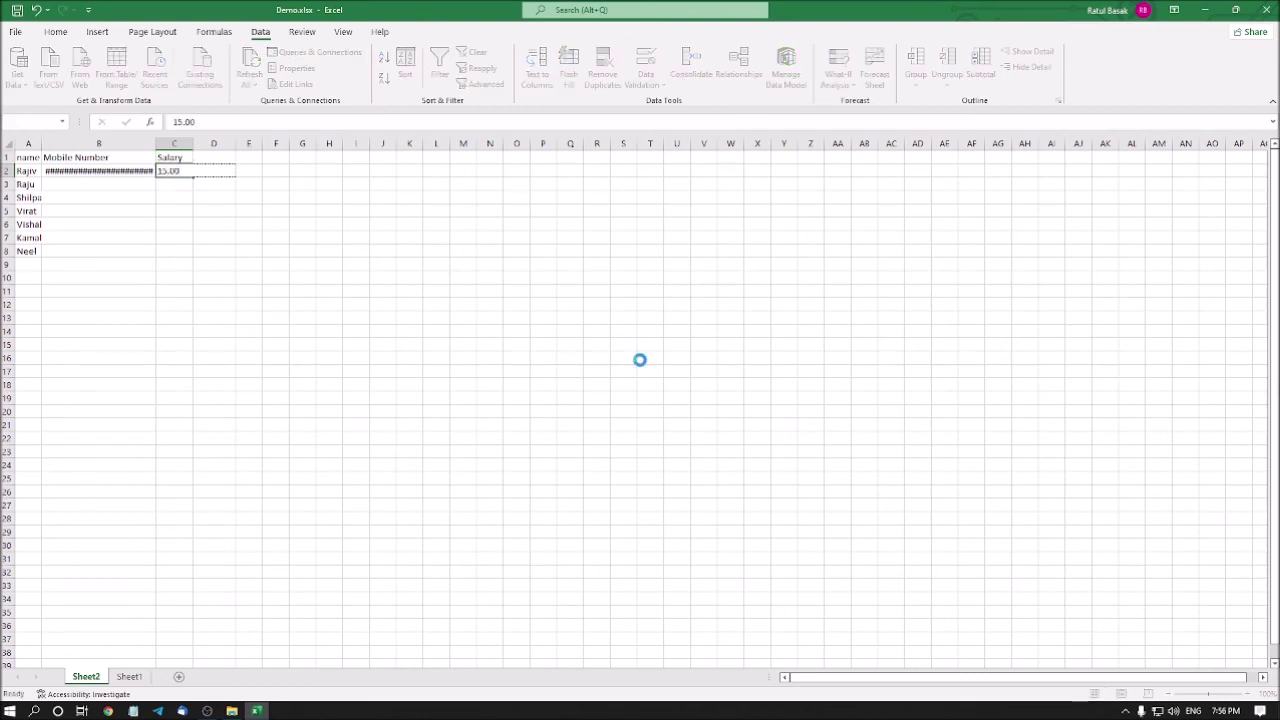
pyautogui.press('Return')
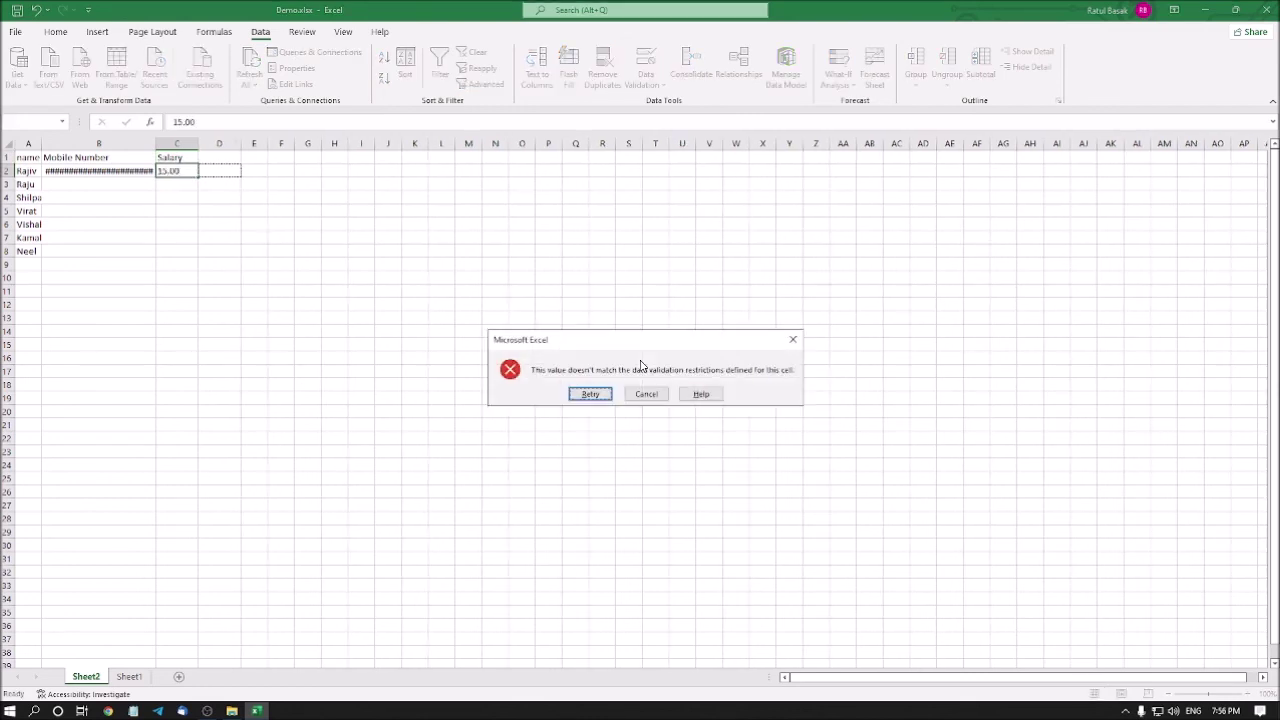
pyautogui.press('Escape')
# - Enter 5 in cell C2 to test the decimal rule with an in-range value, and undo the entry
pyautogui.press('Down')
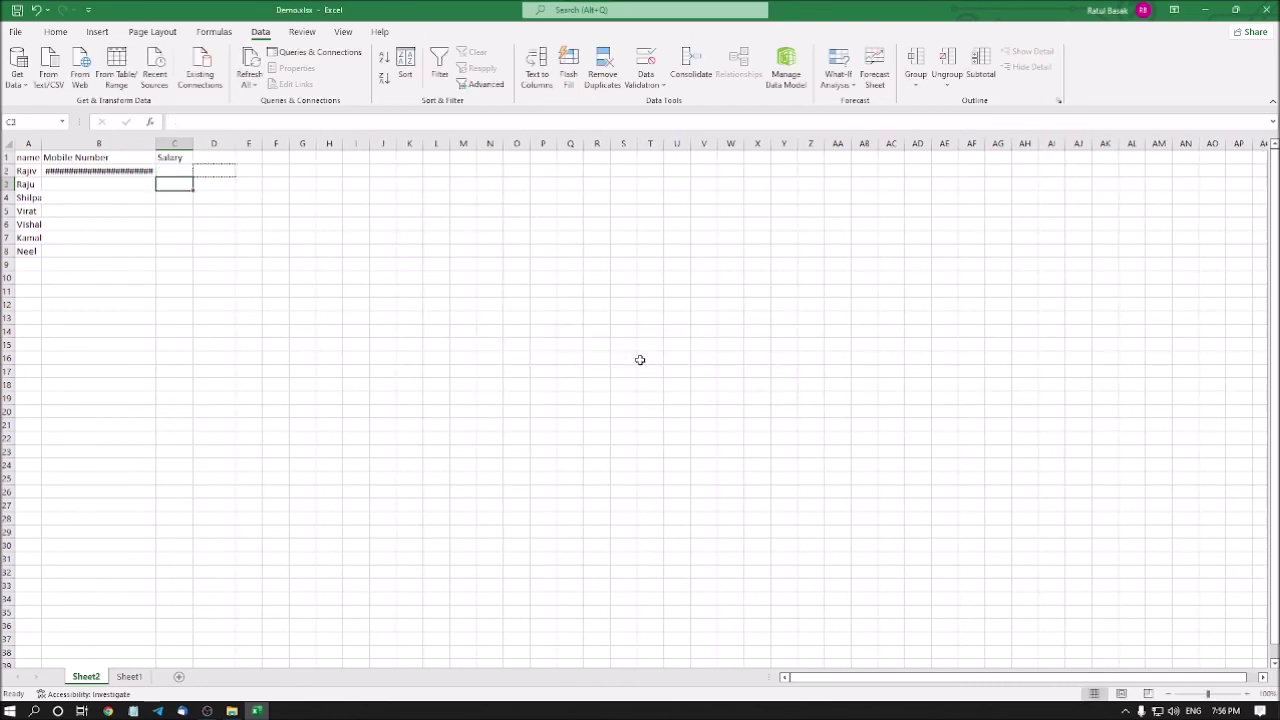
pyautogui.press('Up')
pyautogui.press('Down')
pyautogui.press('Up')
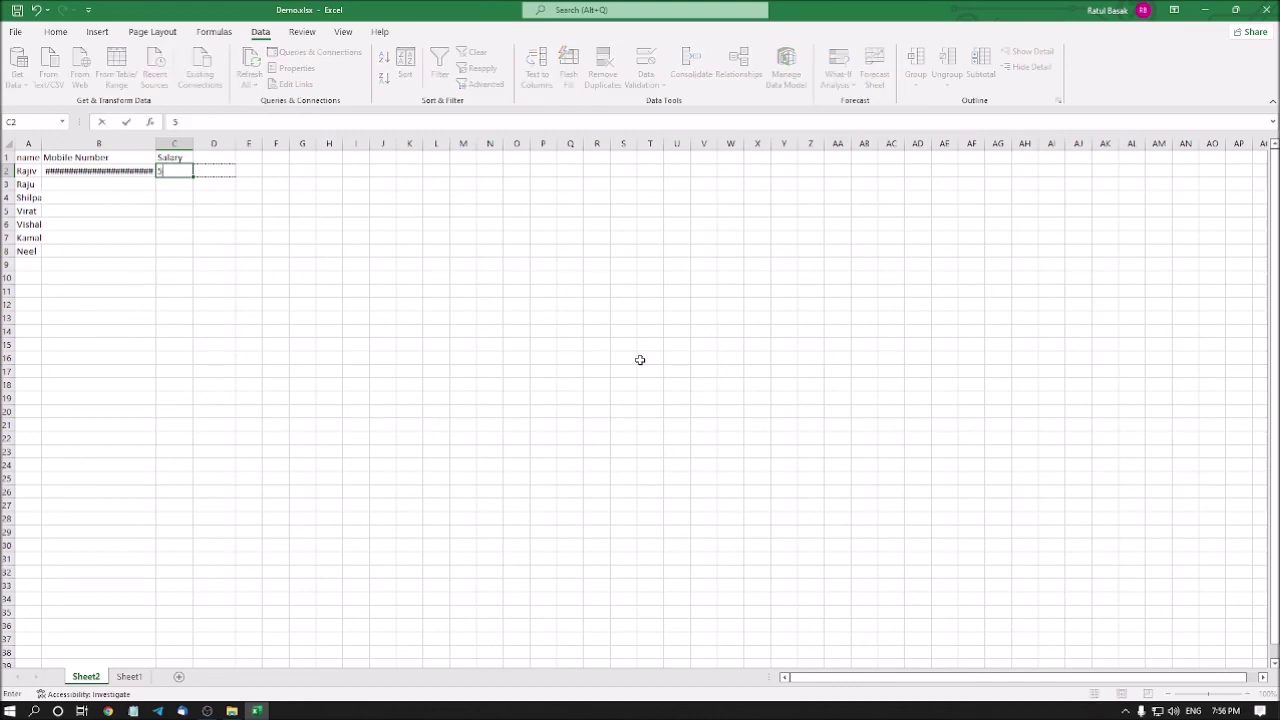
pyautogui.write('00')
pyautogui.press('Return')
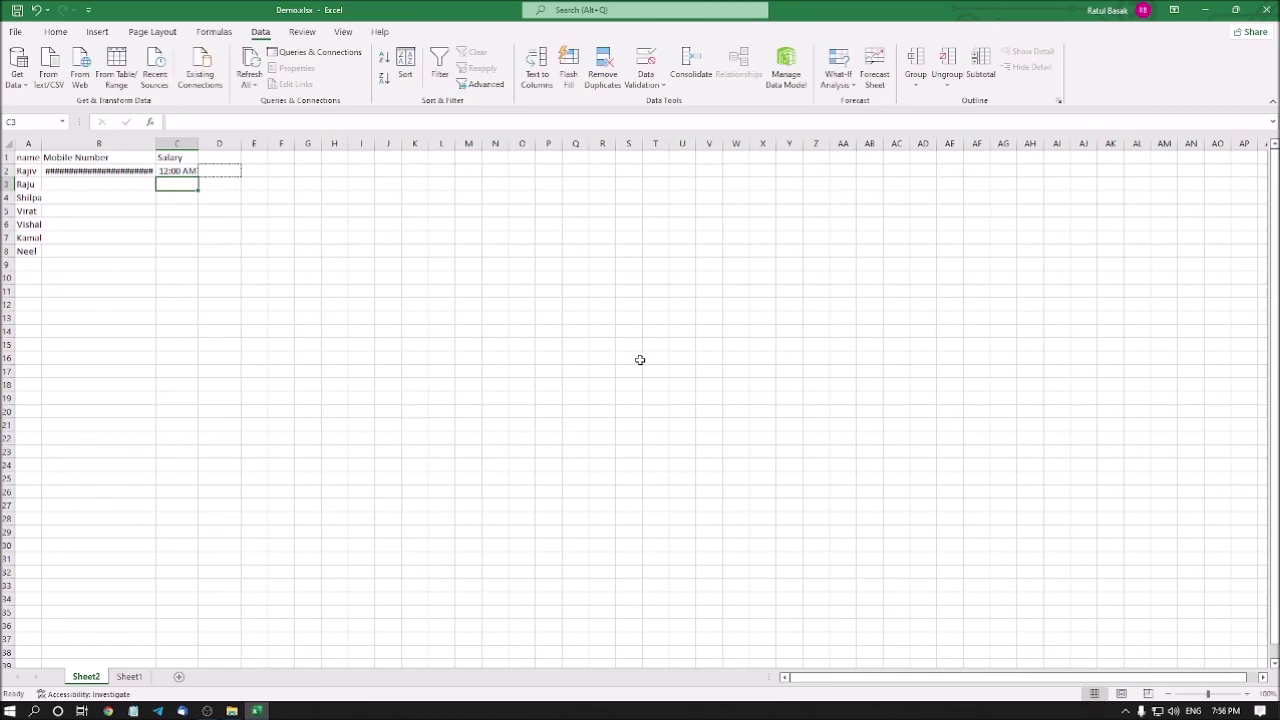
pyautogui.press('Up')
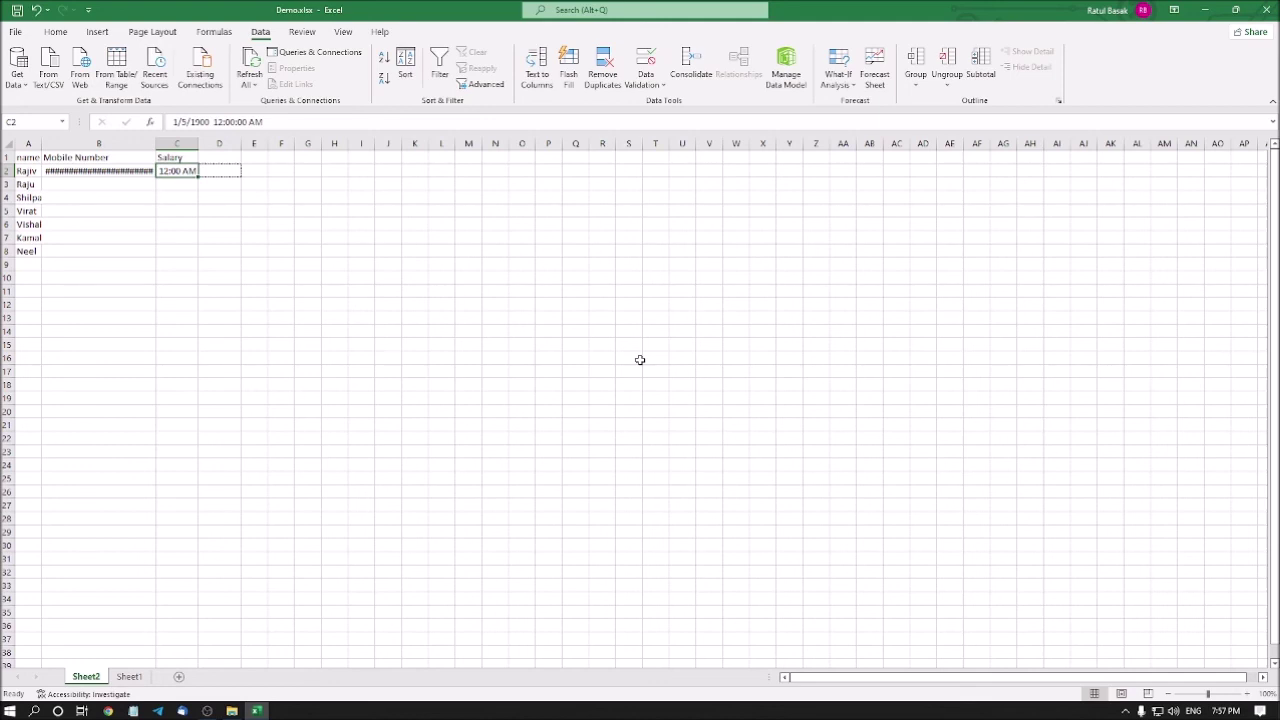
pyautogui.hotkey('ctrl', 'z')
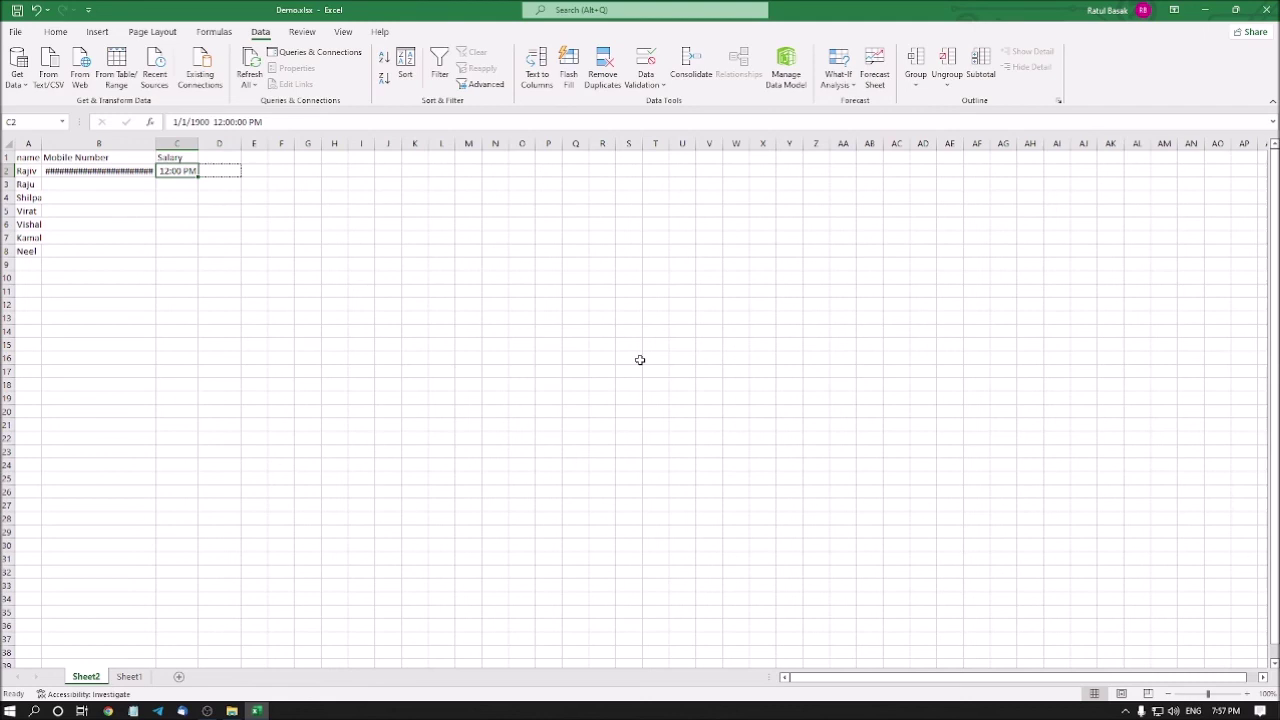